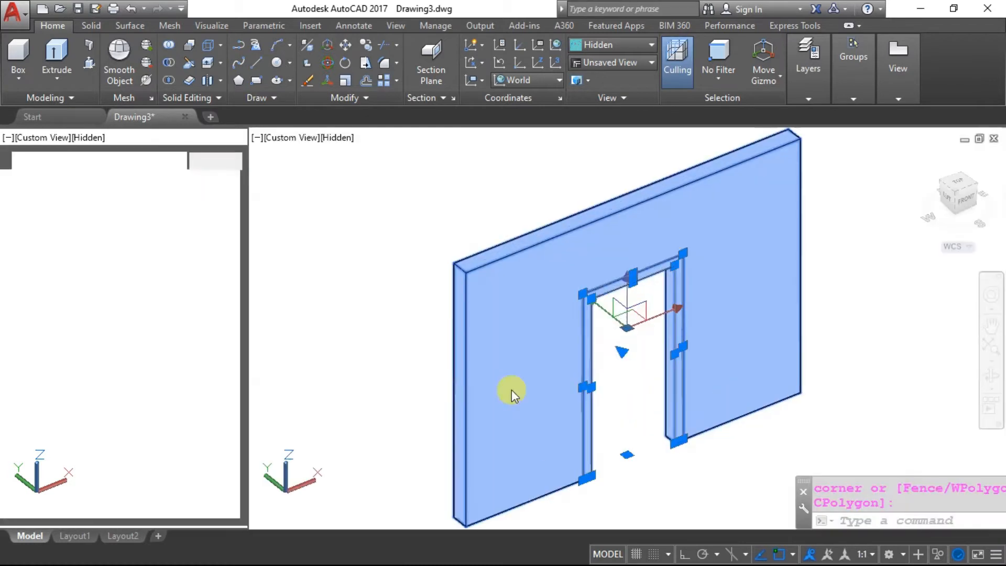
Create two new layers named Brickwall and Door
{"action": "key", "text": "Escape"}
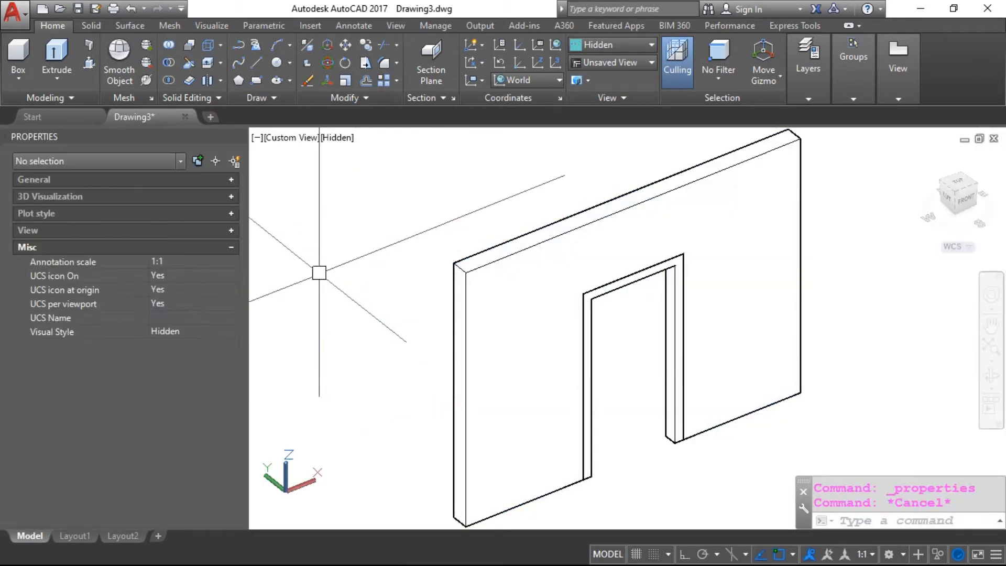
{"action": "type", "text": "LA"}
{"action": "key", "text": "Return"}
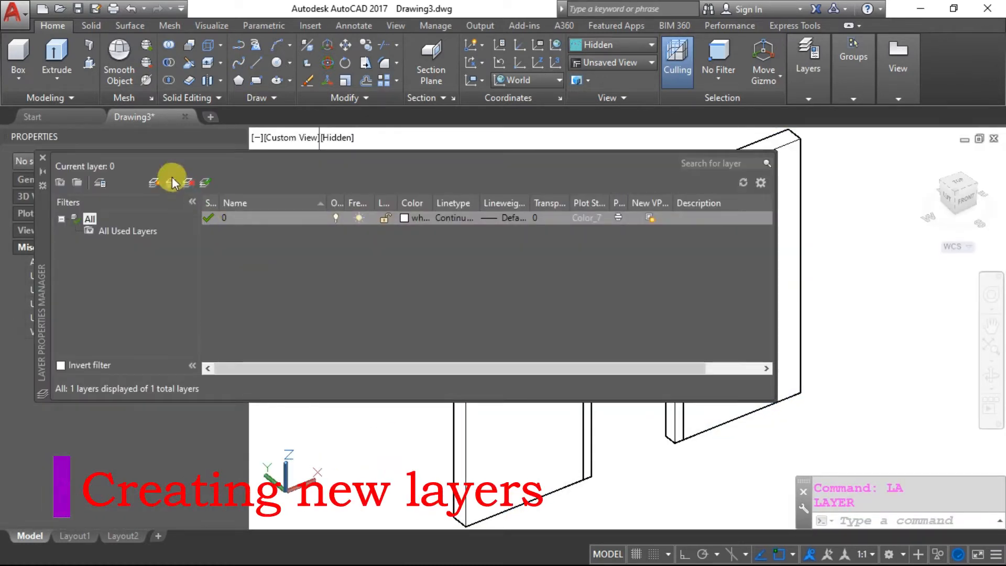
{"action": "left_click", "coordinate": [154, 182]}
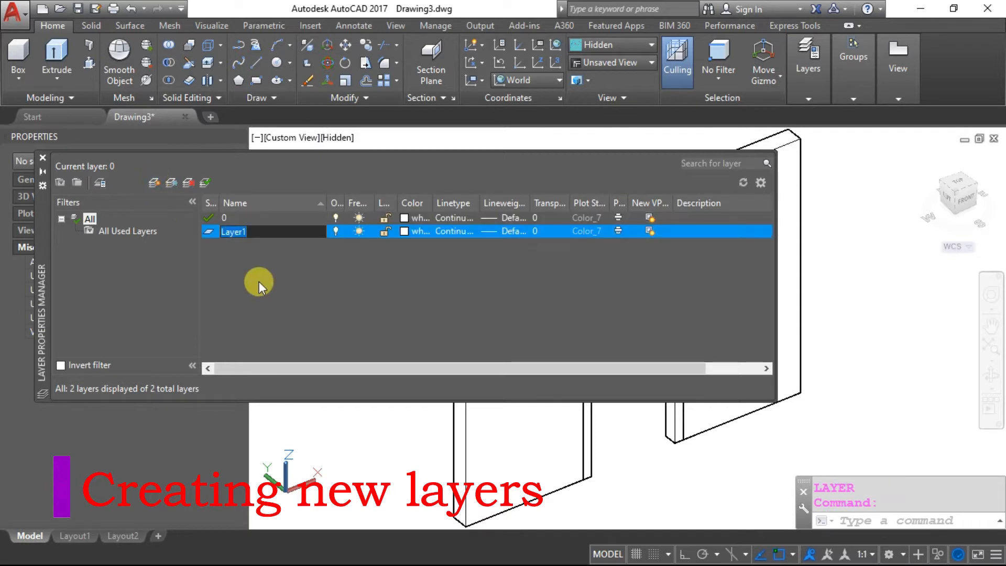
{"action": "type", "text": "BRic"}
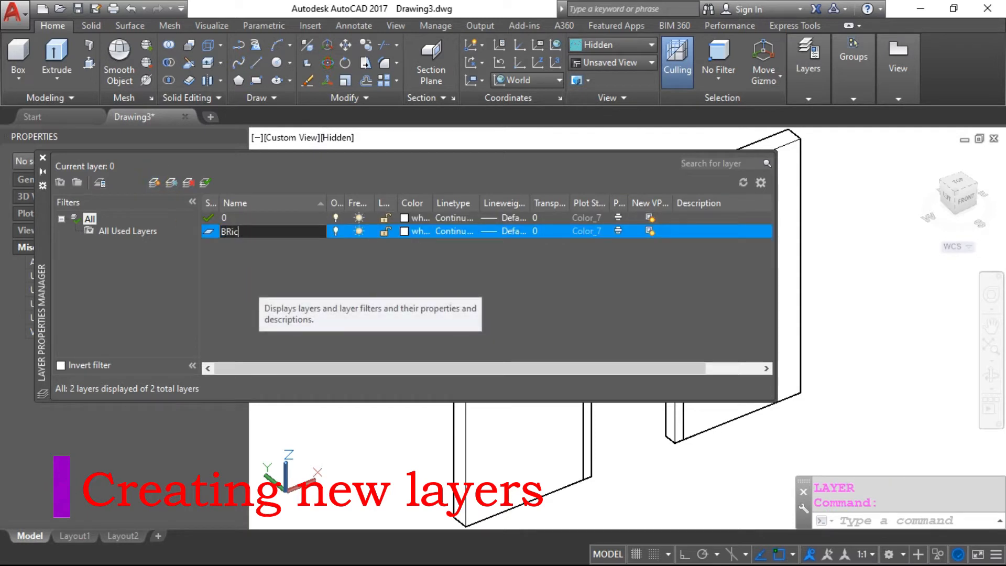
{"action": "type", "text": "kwall"}
{"action": "key", "text": "Return"}
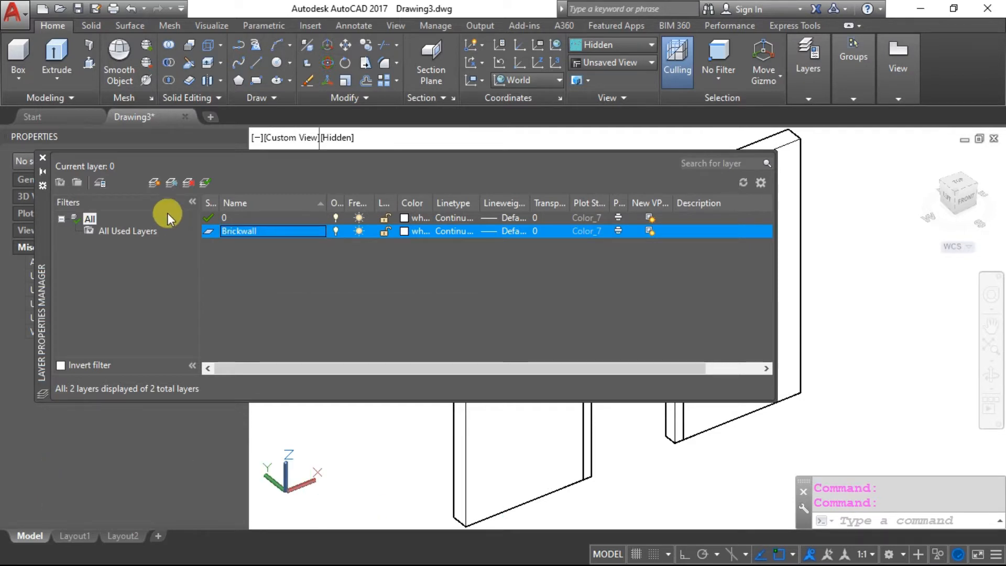
{"action": "left_click", "coordinate": [153, 182]}
{"action": "type", "text": "Door"}
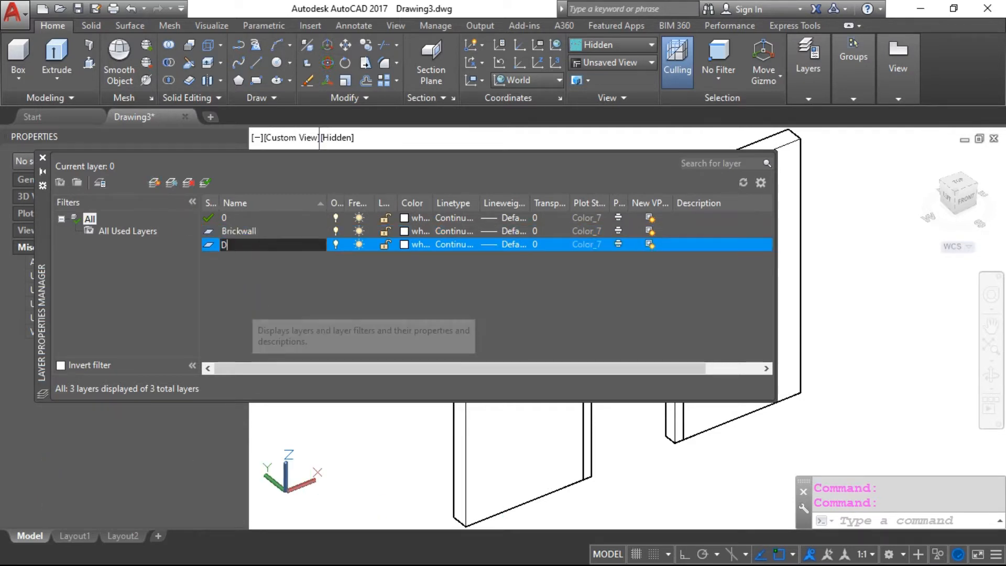
{"action": "key", "text": "Return"}
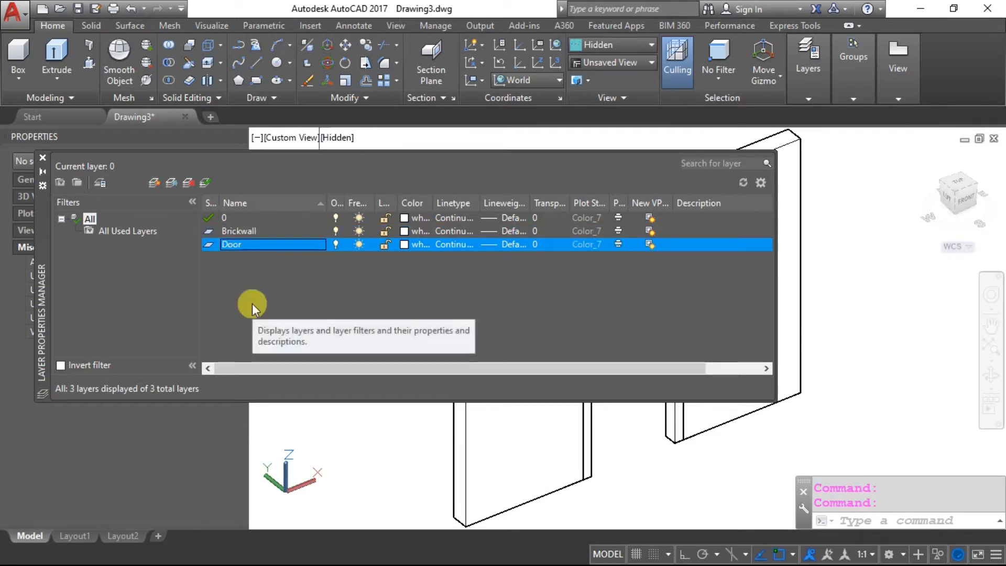
Set the Brickwall layer's color to red and the Door layer's color to yellow, and close the layer manager
{"action": "left_click", "coordinate": [404, 230]}
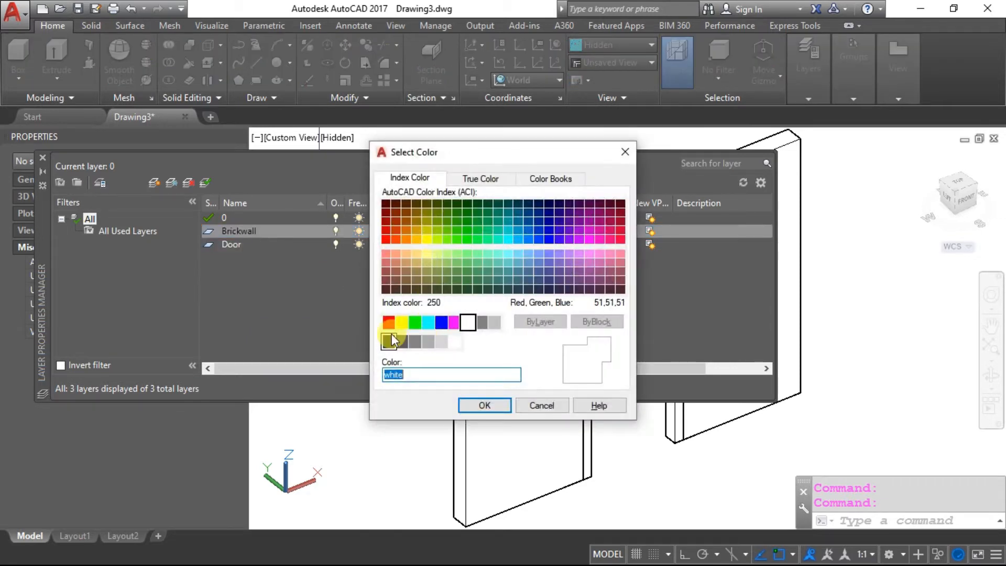
{"action": "left_click", "coordinate": [388, 322]}
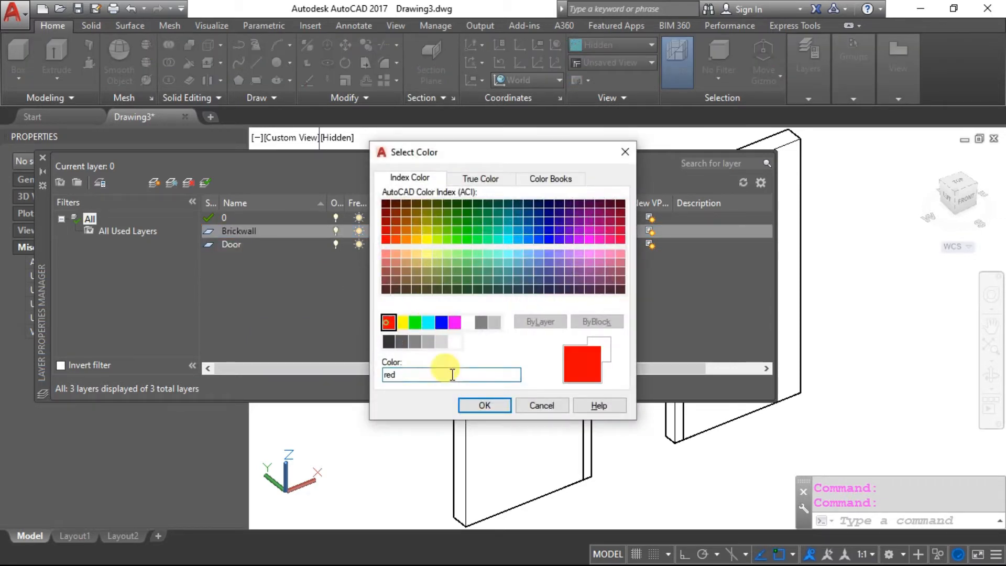
{"action": "left_click", "coordinate": [485, 406]}
{"action": "left_click", "coordinate": [405, 246]}
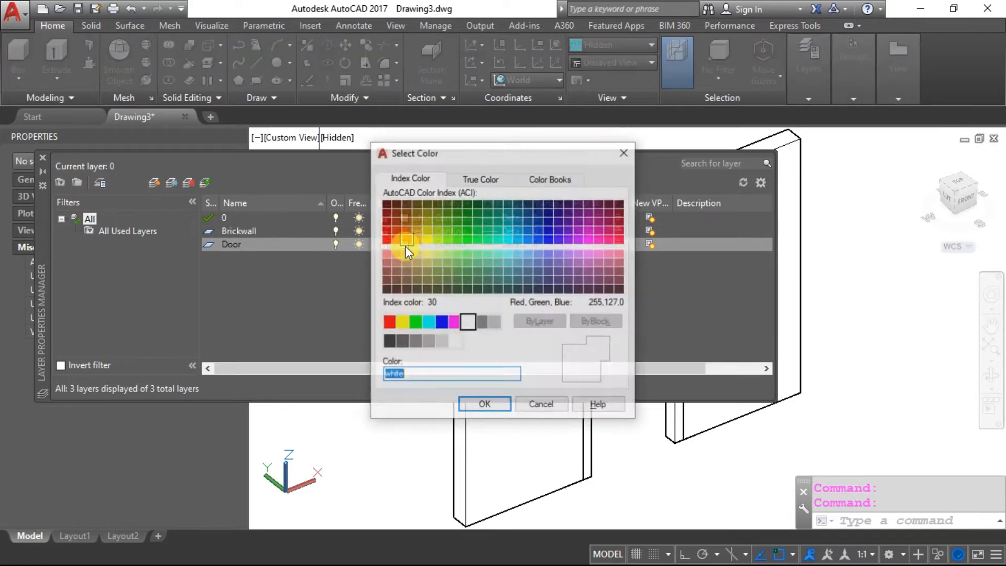
{"action": "left_click", "coordinate": [401, 323]}
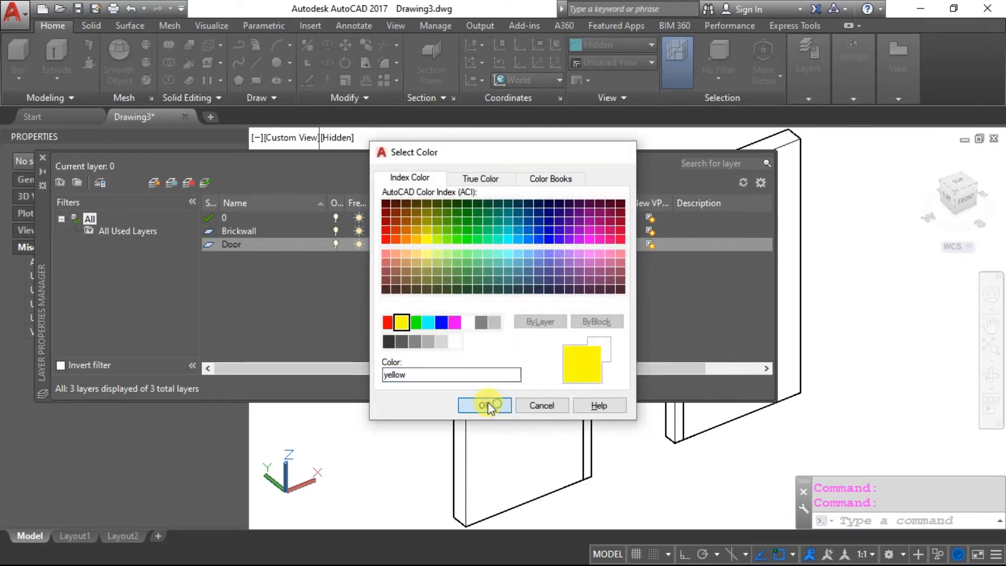
{"action": "left_click", "coordinate": [489, 402]}
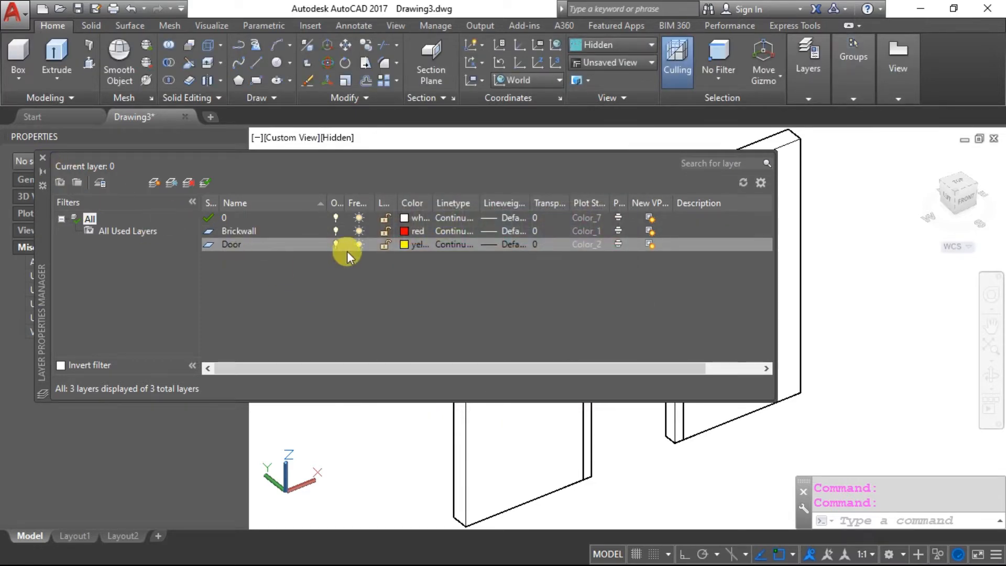
{"action": "left_click", "coordinate": [44, 158]}
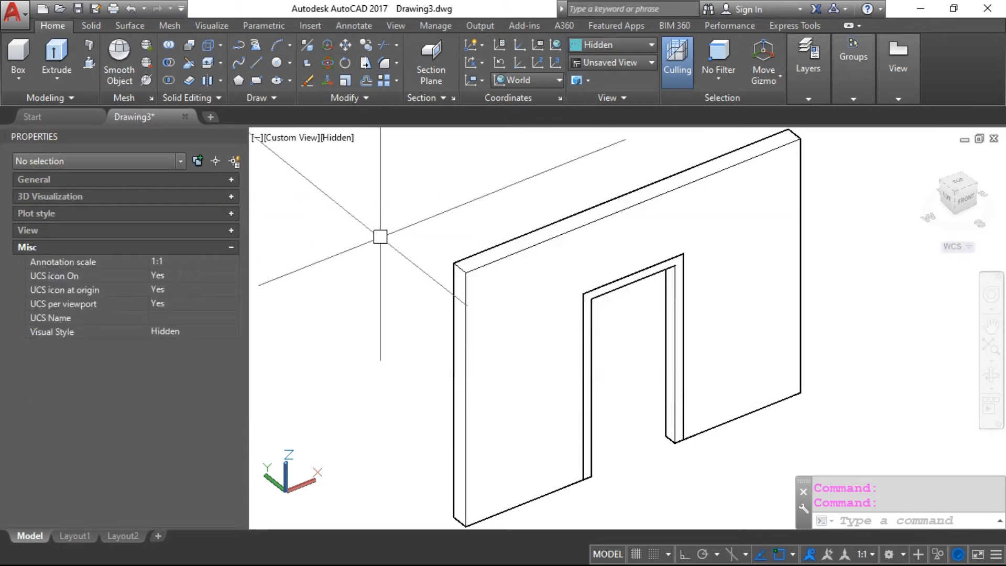
Assign the wall solid to the Brickwall layer and clear the selection
{"action": "left_click", "coordinate": [515, 239]}
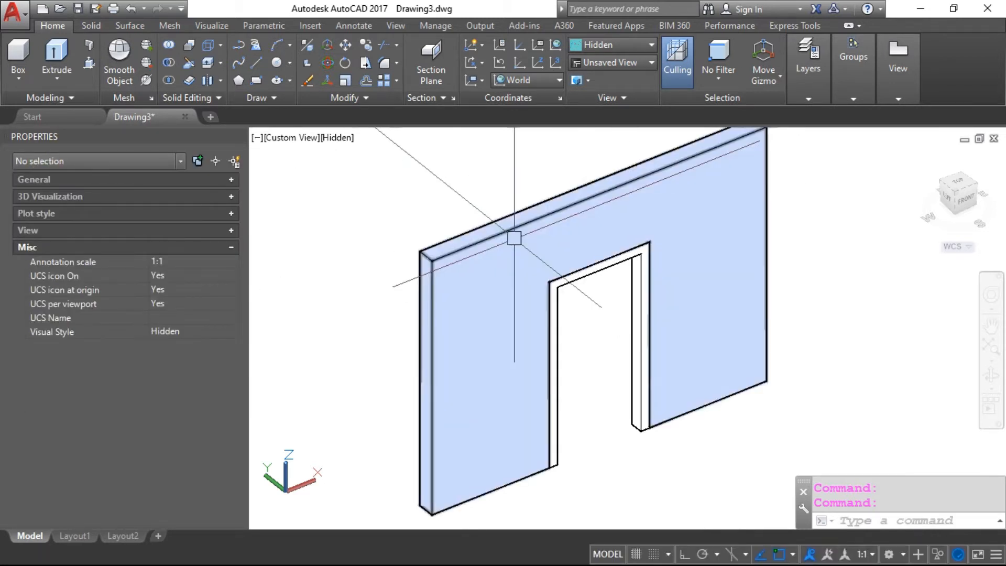
{"action": "left_click", "coordinate": [178, 207]}
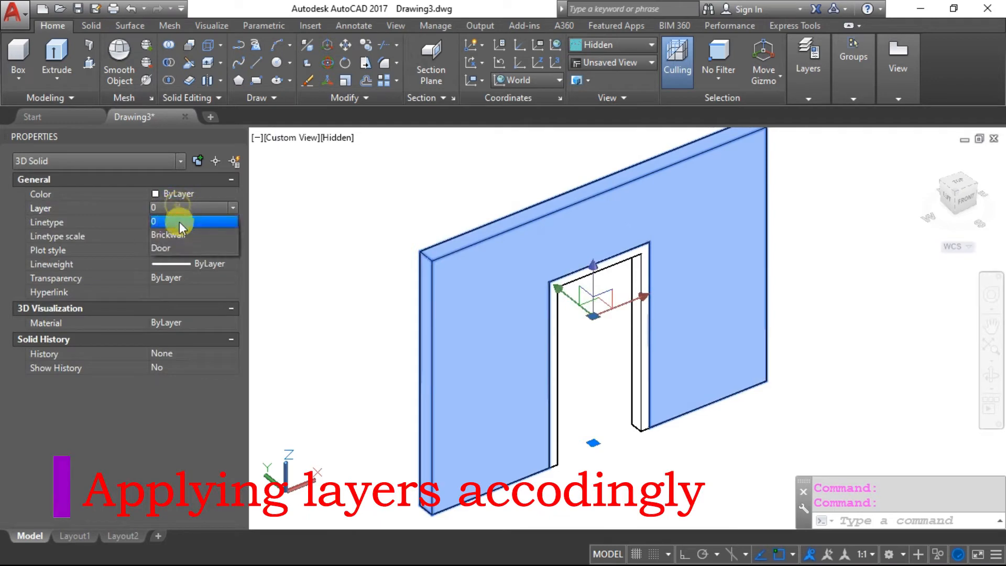
{"action": "left_click", "coordinate": [179, 235]}
{"action": "key", "text": "Escape"}
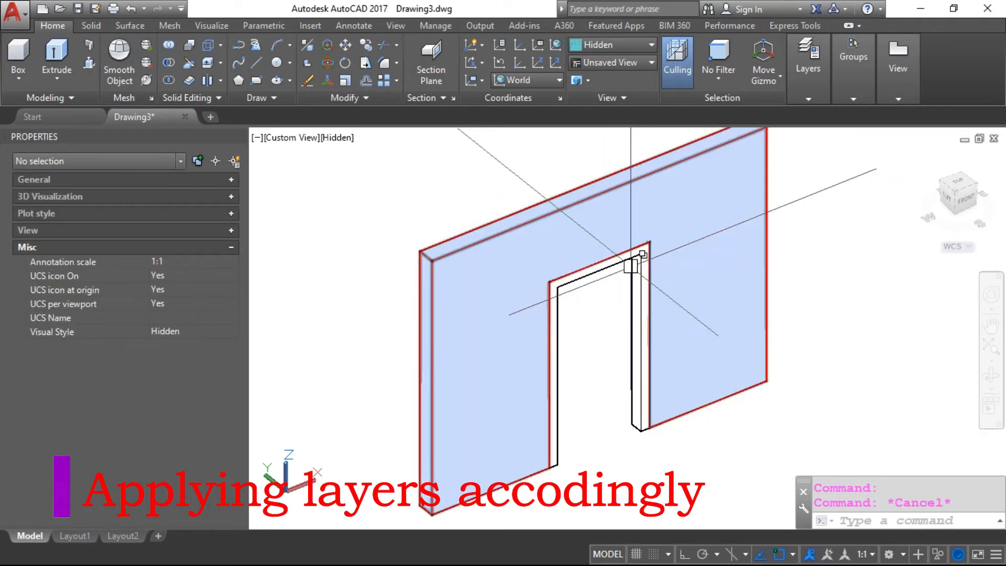
Assign the door frame solid to the Door layer and clear the selection
{"action": "left_click", "coordinate": [629, 262]}
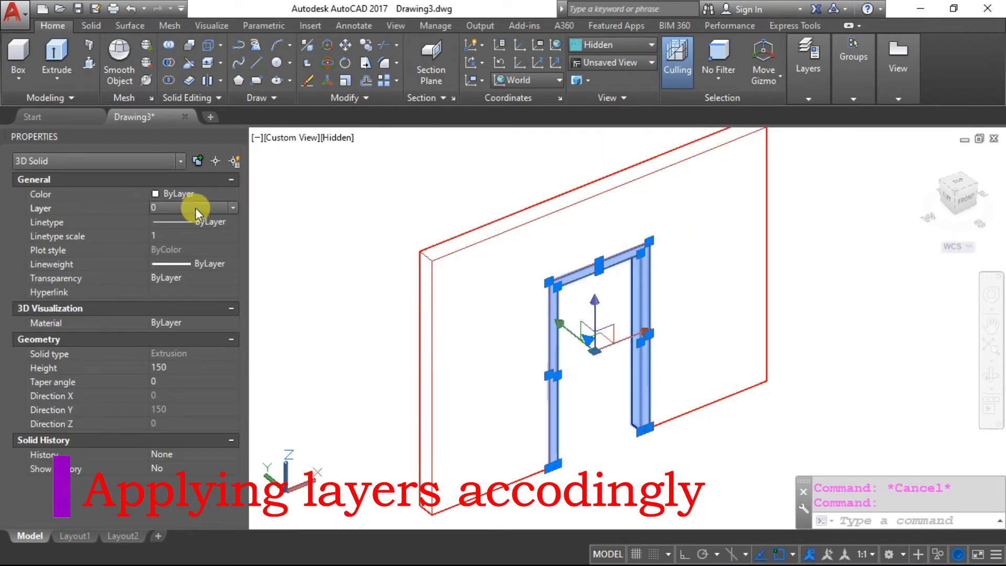
{"action": "left_click", "coordinate": [196, 207]}
{"action": "left_click", "coordinate": [177, 248]}
{"action": "key", "text": "Escape"}
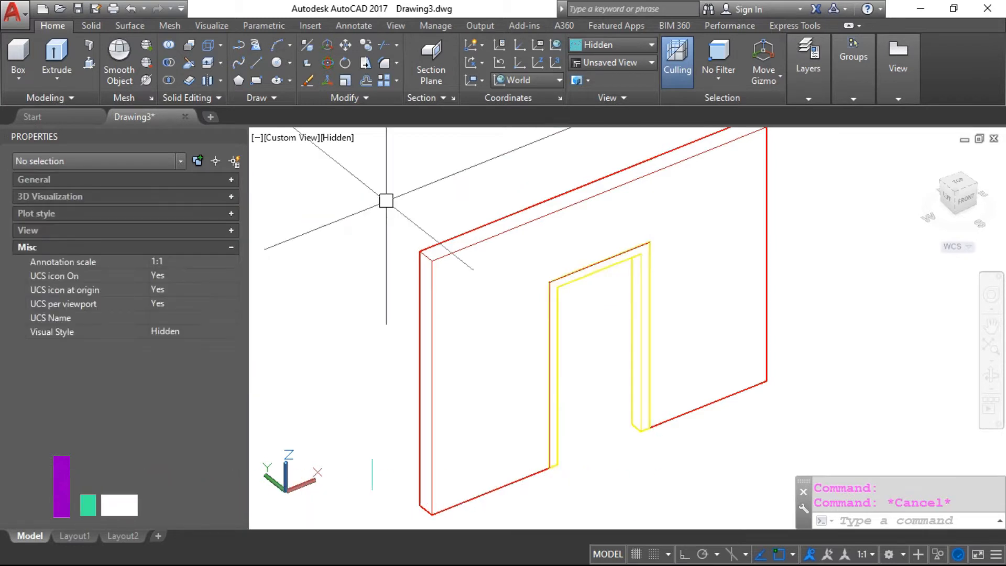
Switch the viewport's visual style to Shaded
{"action": "left_click", "coordinate": [339, 138]}
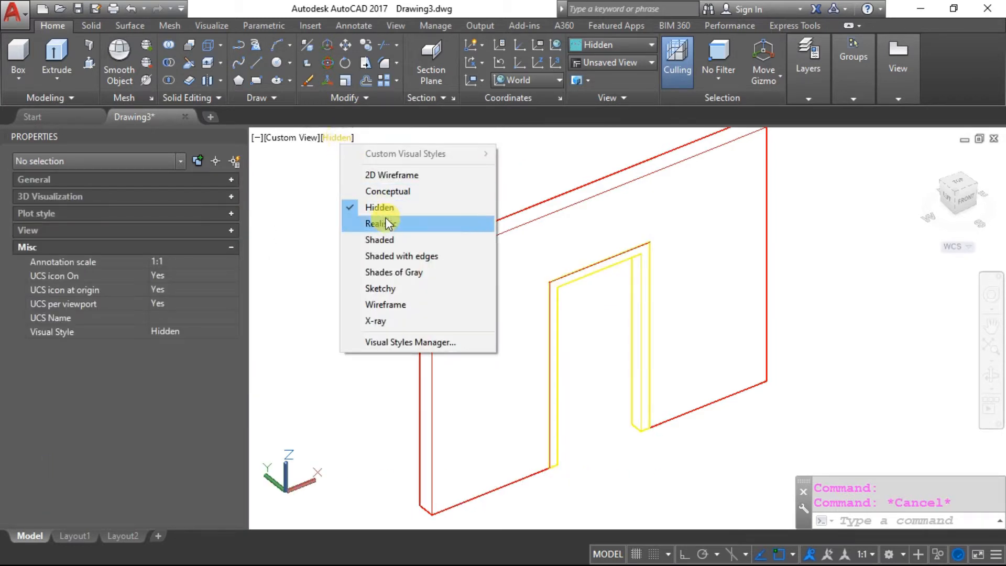
{"action": "left_click", "coordinate": [386, 241]}
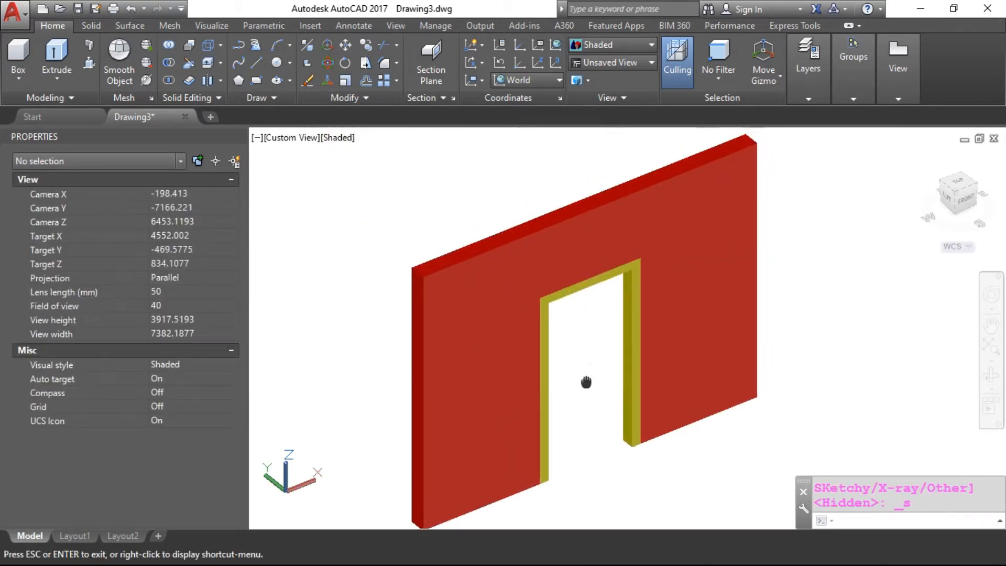
{"action": "middle_click_drag", "start_coordinate": [587, 362], "coordinate": [568, 363]}
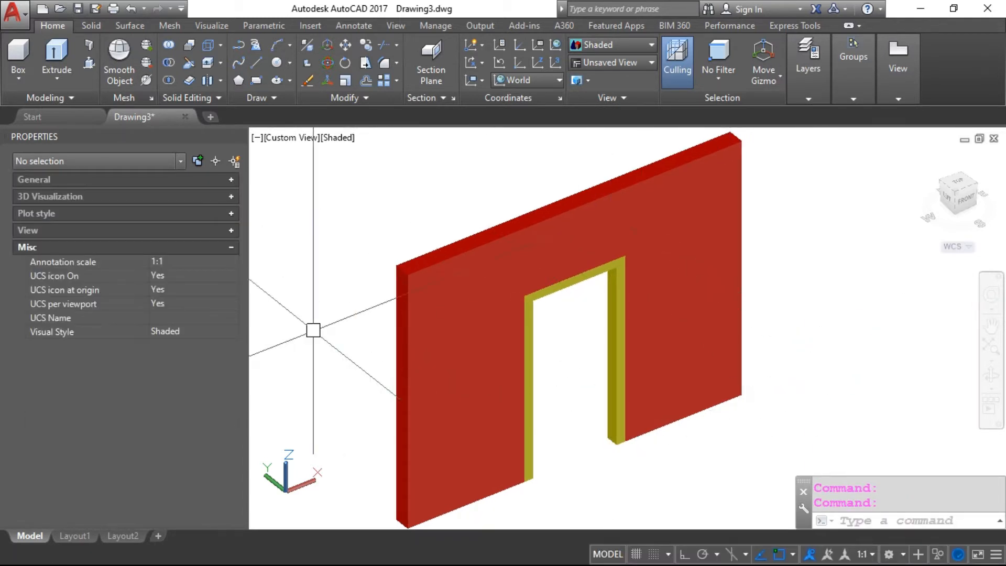
Open the Materials Browser, expand the Autodesk Library and list all of its materials
{"action": "left_click", "coordinate": [212, 24]}
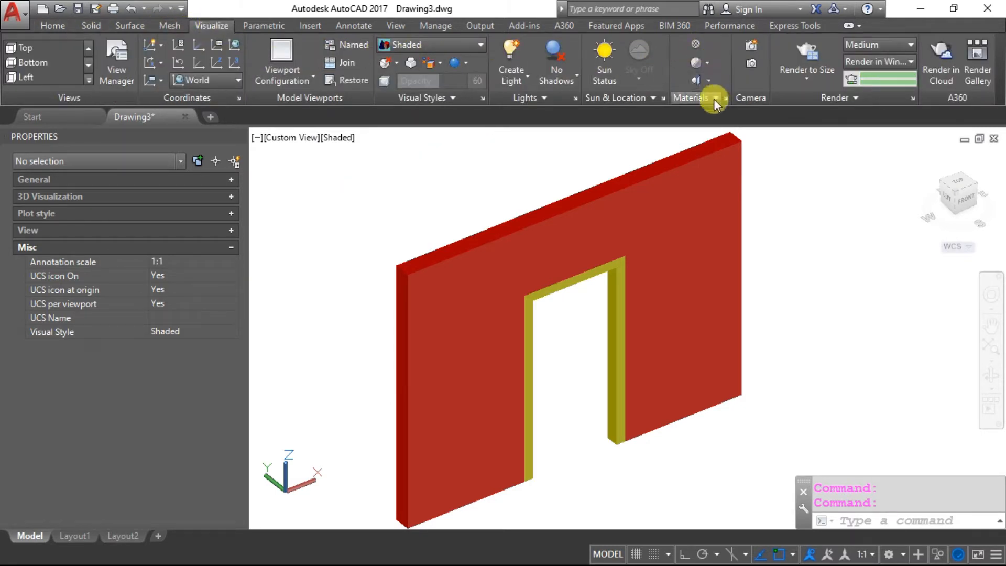
{"action": "left_click", "coordinate": [696, 42]}
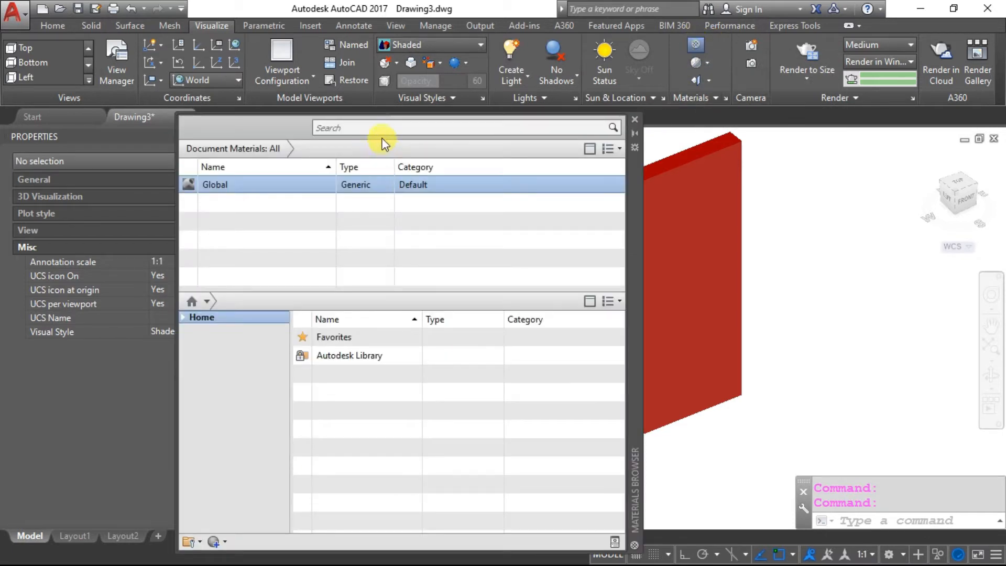
{"action": "left_click", "coordinate": [182, 317]}
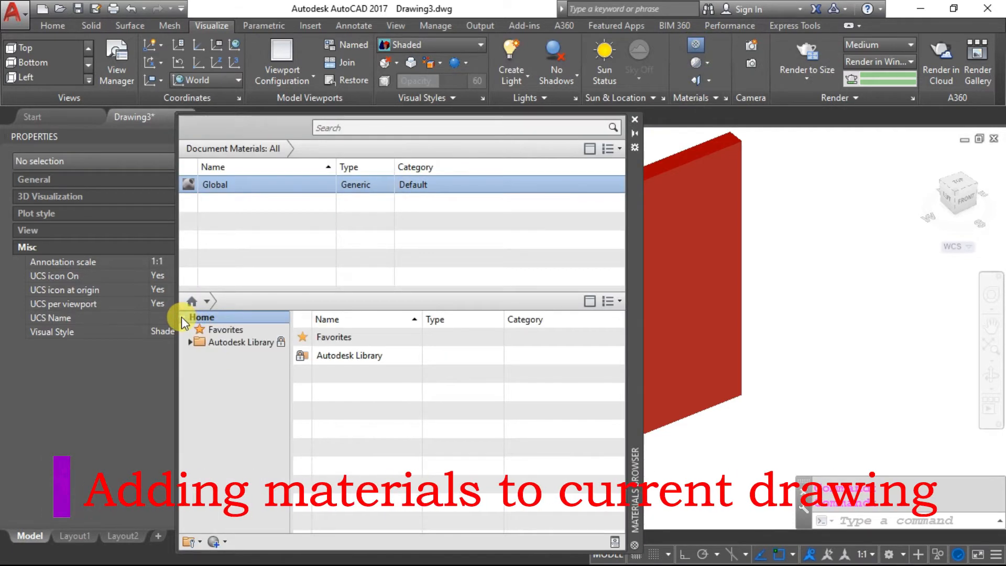
{"action": "left_click", "coordinate": [191, 342]}
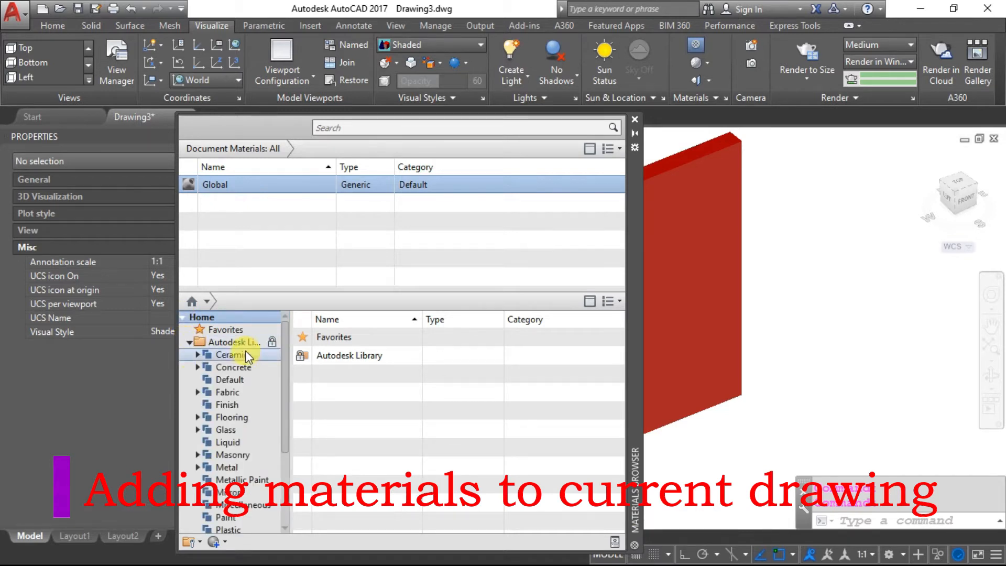
{"action": "left_click", "coordinate": [247, 368]}
{"action": "left_click", "coordinate": [231, 353]}
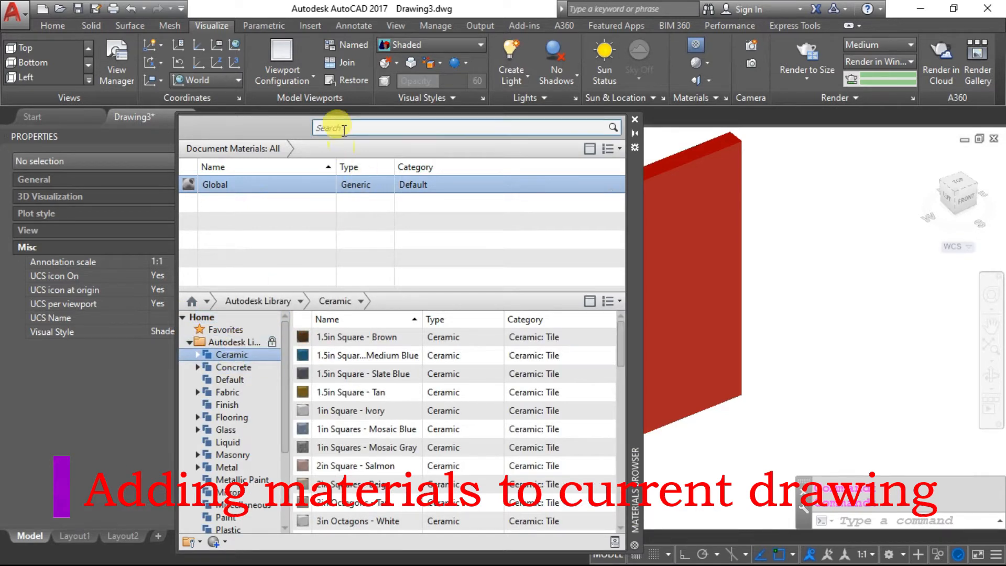
{"action": "left_click", "coordinate": [236, 342]}
Search the material library for brick, and add the Common brick material to the drawing, opening it for editing
{"action": "left_click", "coordinate": [343, 128]}
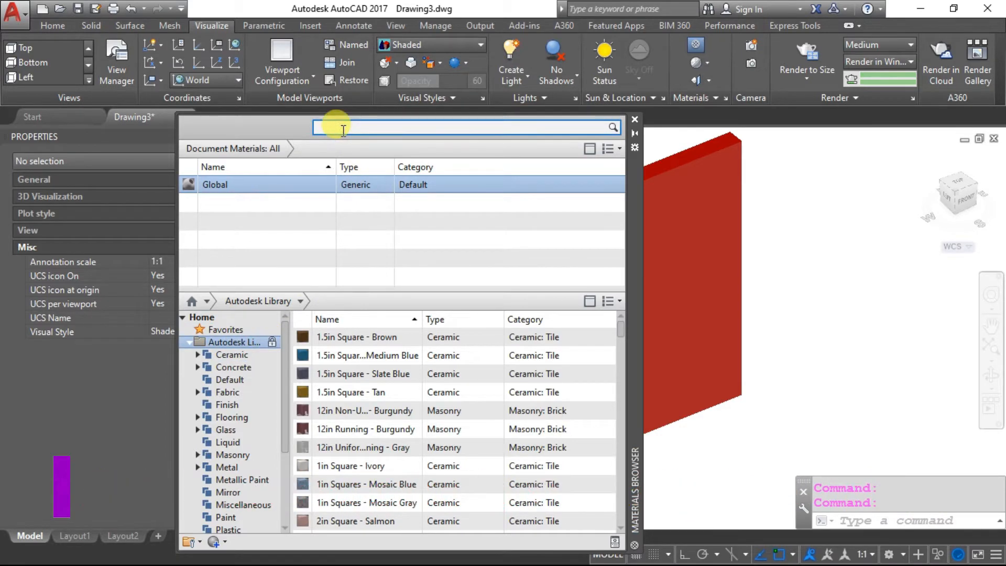
{"action": "type", "text": "common"}
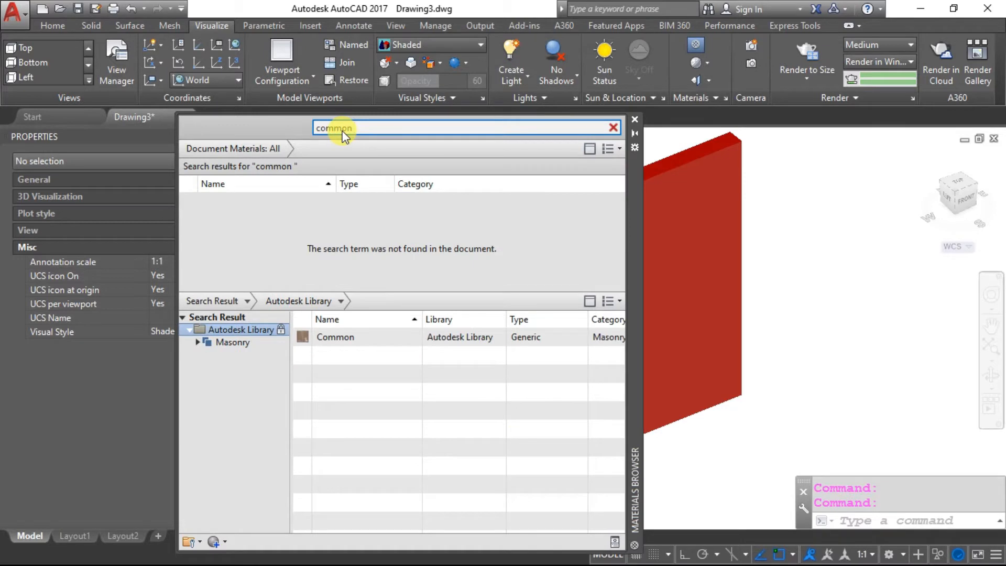
{"action": "left_click_drag", "start_coordinate": [361, 128], "coordinate": [306, 135]}
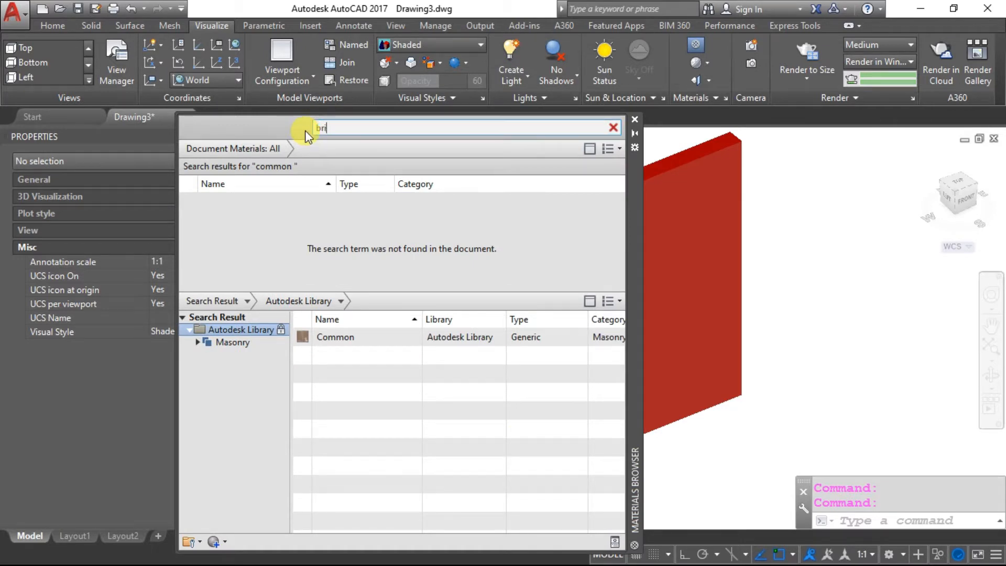
{"action": "type", "text": "brick"}
{"action": "mouse_move", "coordinate": [383, 372]}
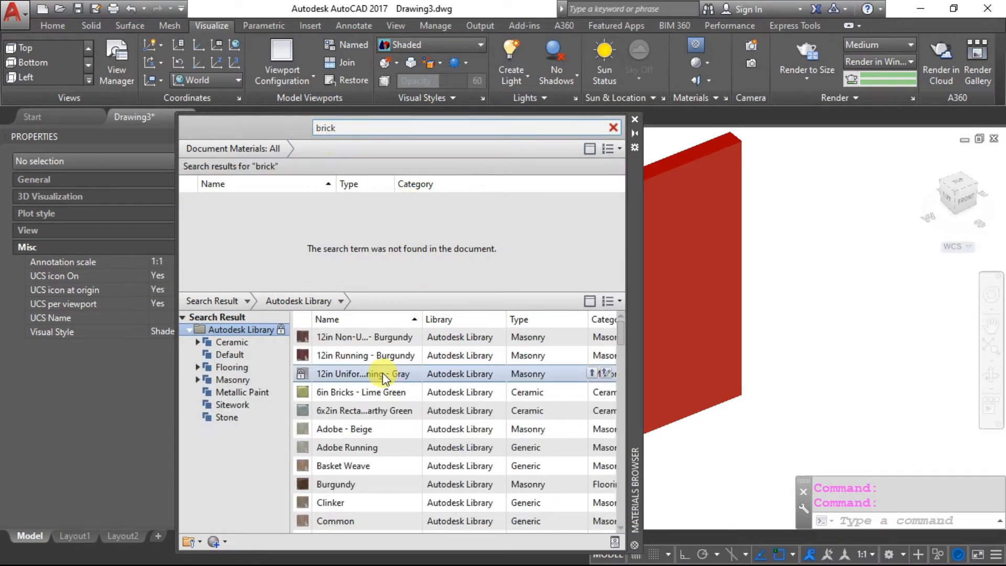
{"action": "scroll", "coordinate": [373, 385], "scroll_direction": "down", "scroll_amount": 1}
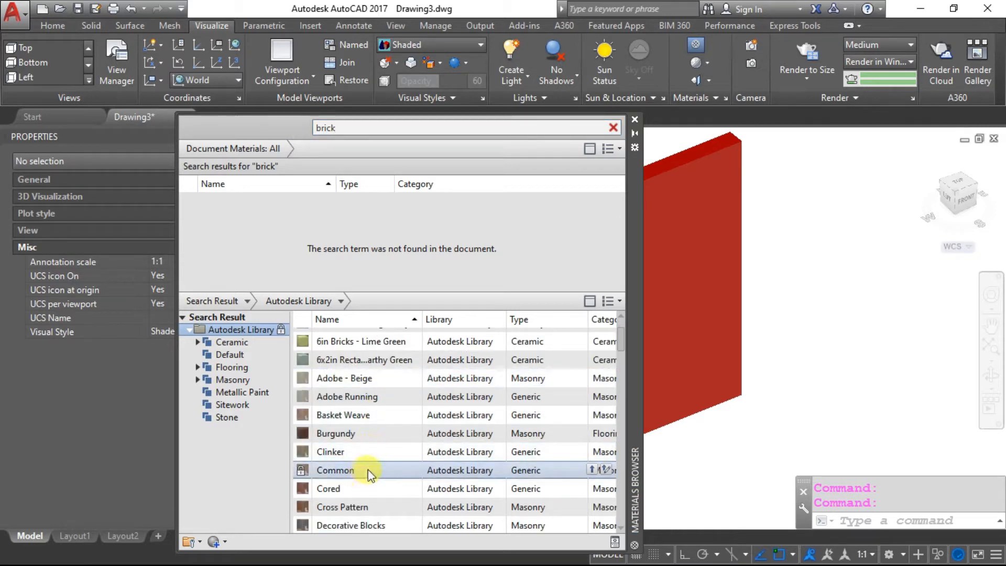
{"action": "left_click", "coordinate": [604, 469]}
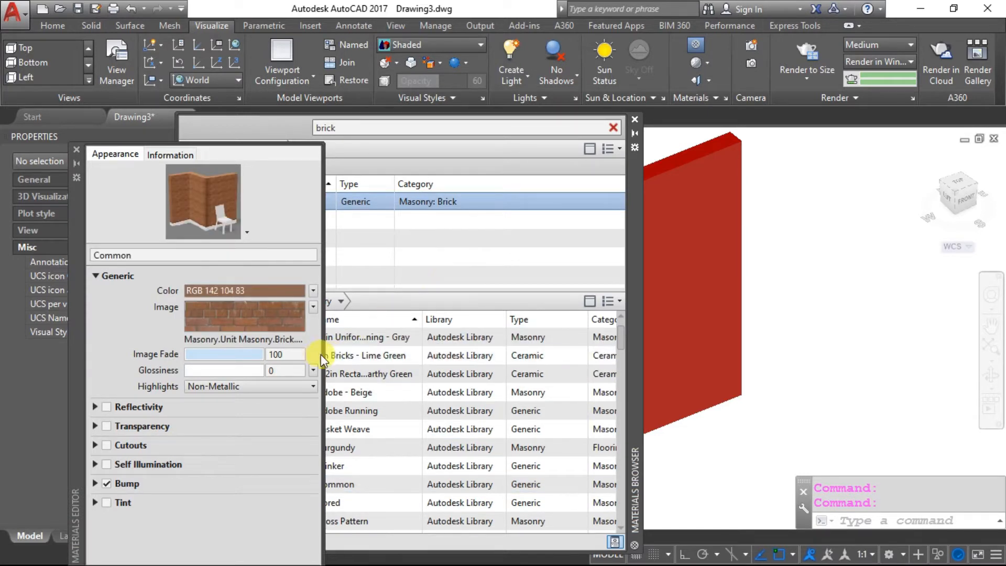
Look at the image texture types offered for the Common material and close the material editor
{"action": "left_click", "coordinate": [313, 308]}
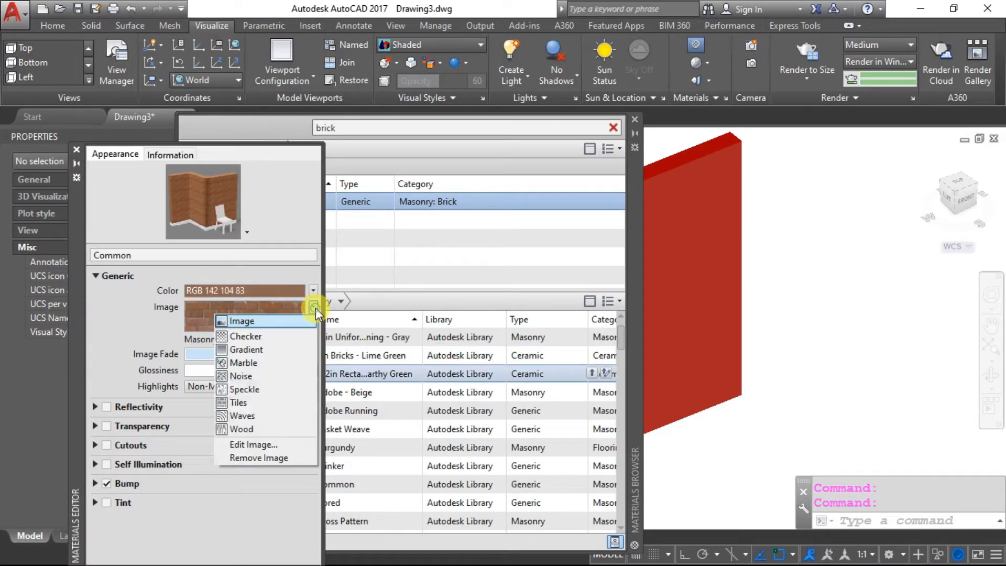
{"action": "left_click", "coordinate": [105, 335]}
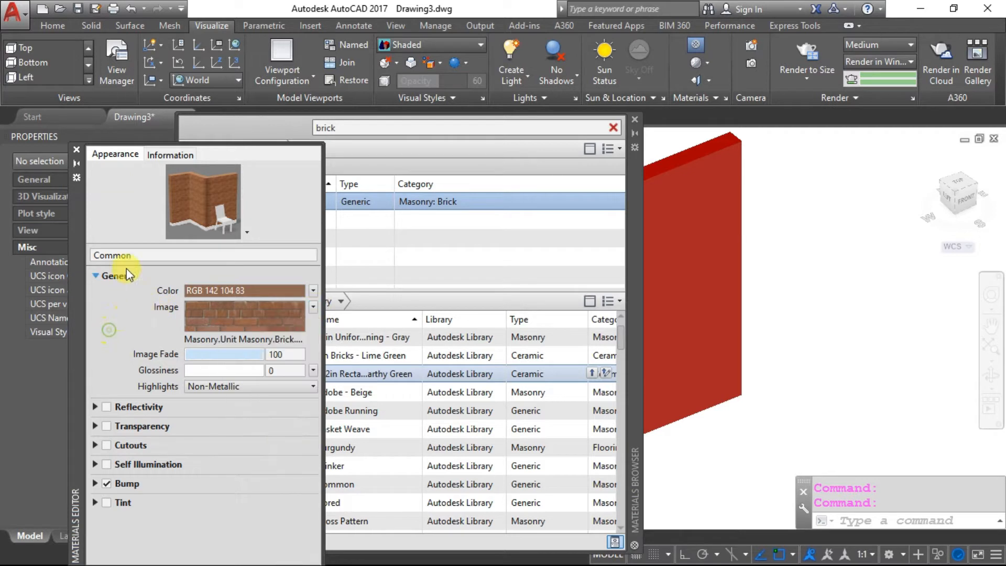
{"action": "left_click", "coordinate": [77, 153]}
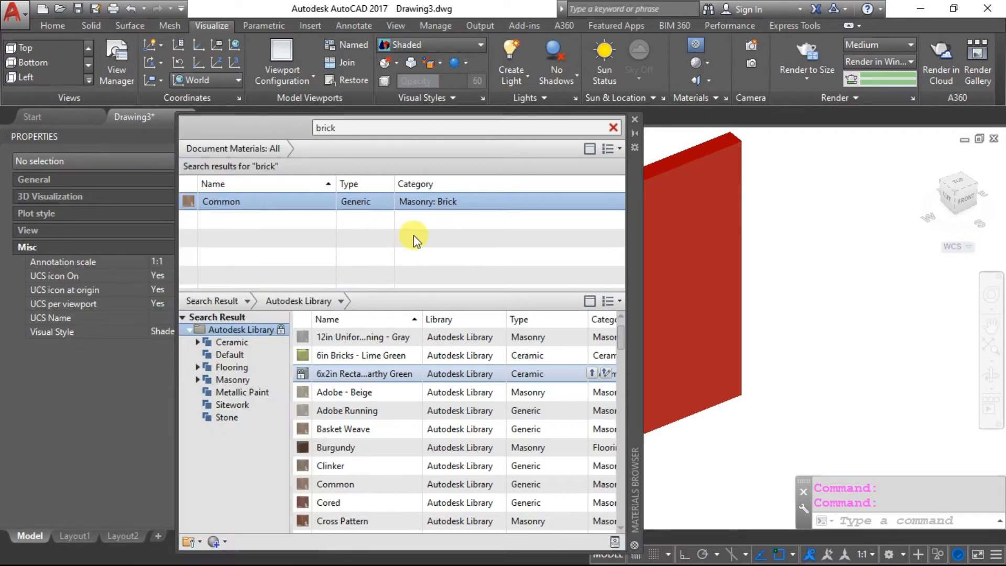
Search the material library for wood, widen the results' name column and browse the listed materials down to English Oak
{"action": "double_click", "coordinate": [330, 127]}
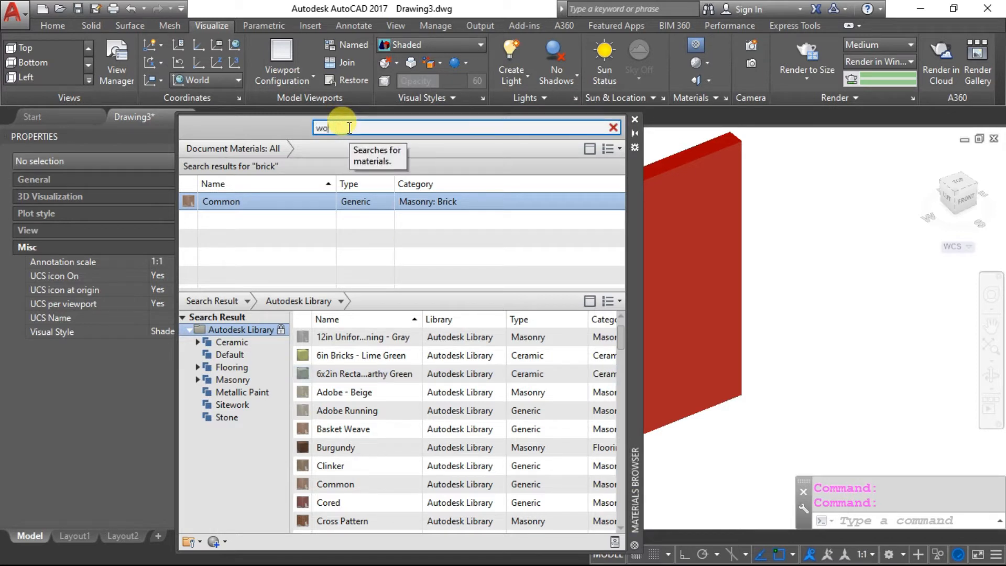
{"action": "type", "text": "wood"}
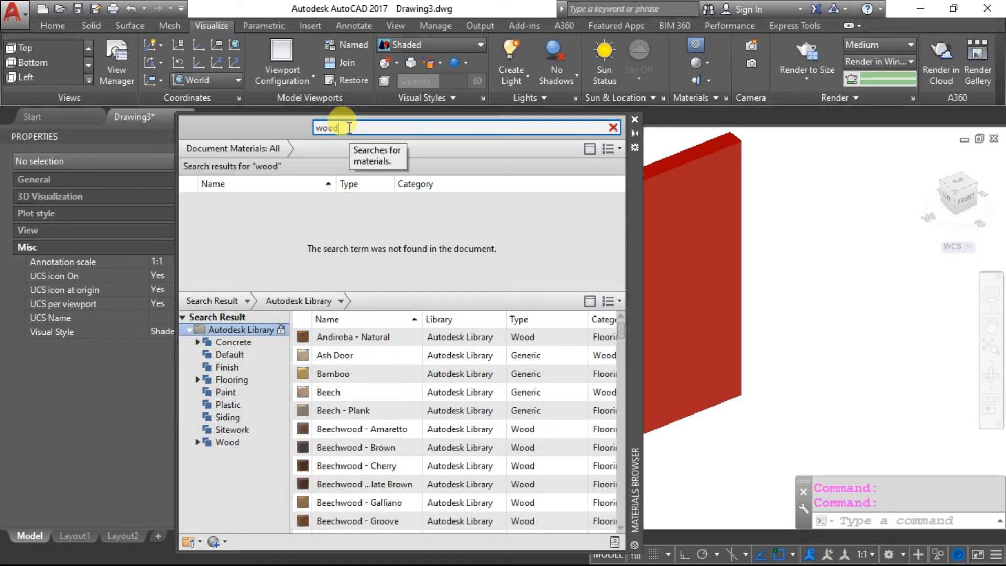
{"action": "scroll", "coordinate": [384, 377], "scroll_direction": "down", "scroll_amount": 4}
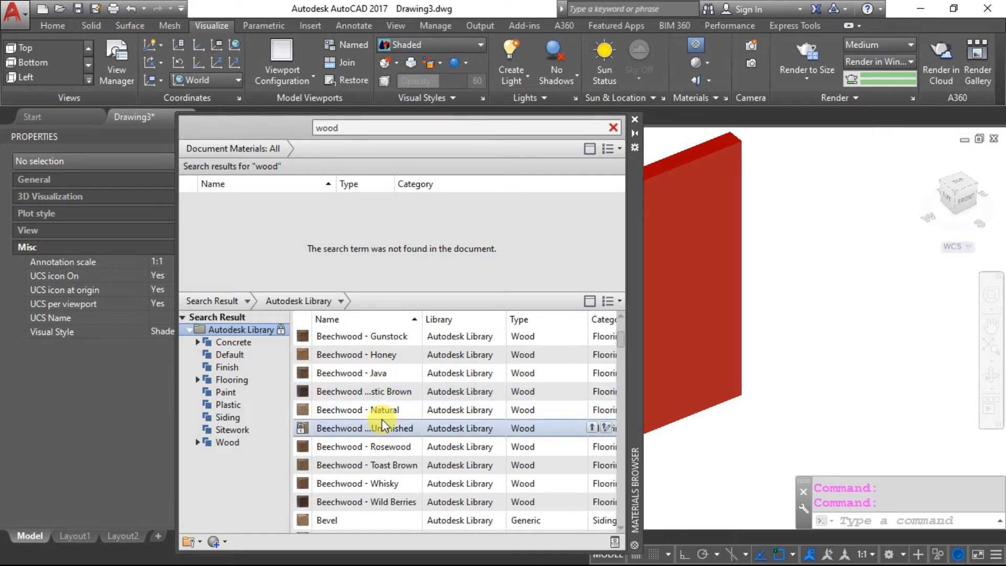
{"action": "scroll", "coordinate": [384, 425], "scroll_direction": "down", "scroll_amount": 6}
{"action": "scroll", "coordinate": [384, 426], "scroll_direction": "down", "scroll_amount": 4}
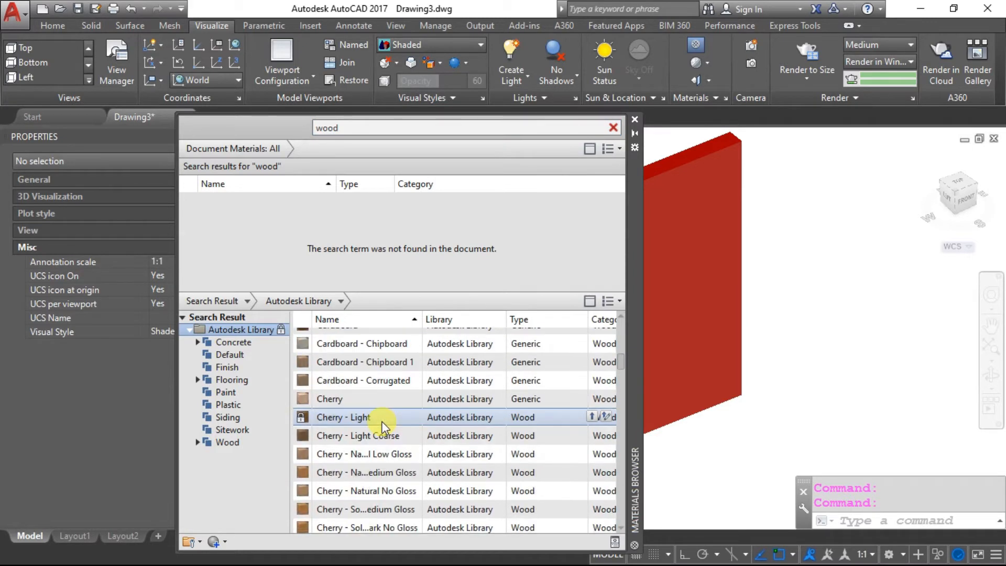
{"action": "scroll", "coordinate": [403, 366], "scroll_direction": "up", "scroll_amount": 1}
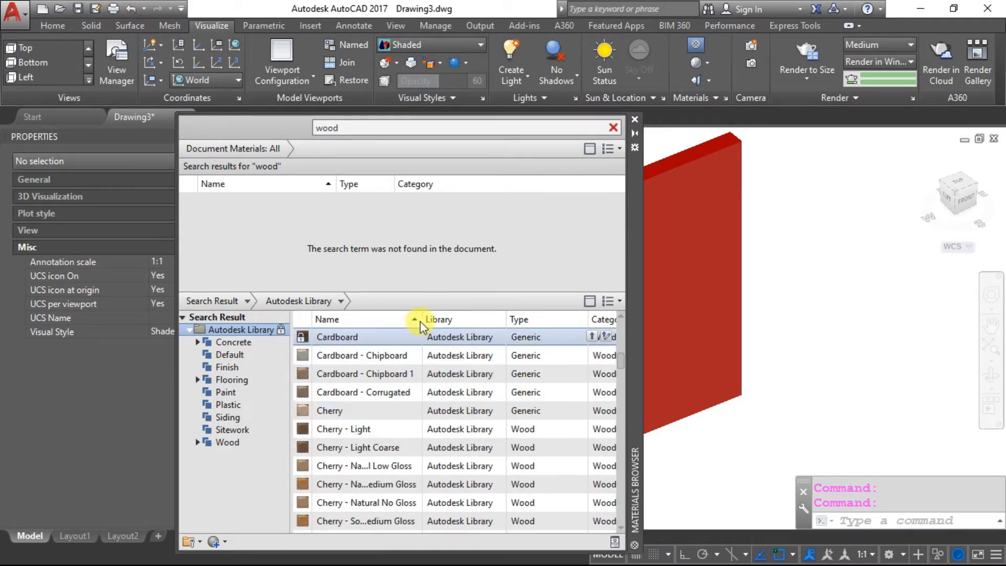
{"action": "left_click_drag", "start_coordinate": [421, 320], "coordinate": [459, 322]}
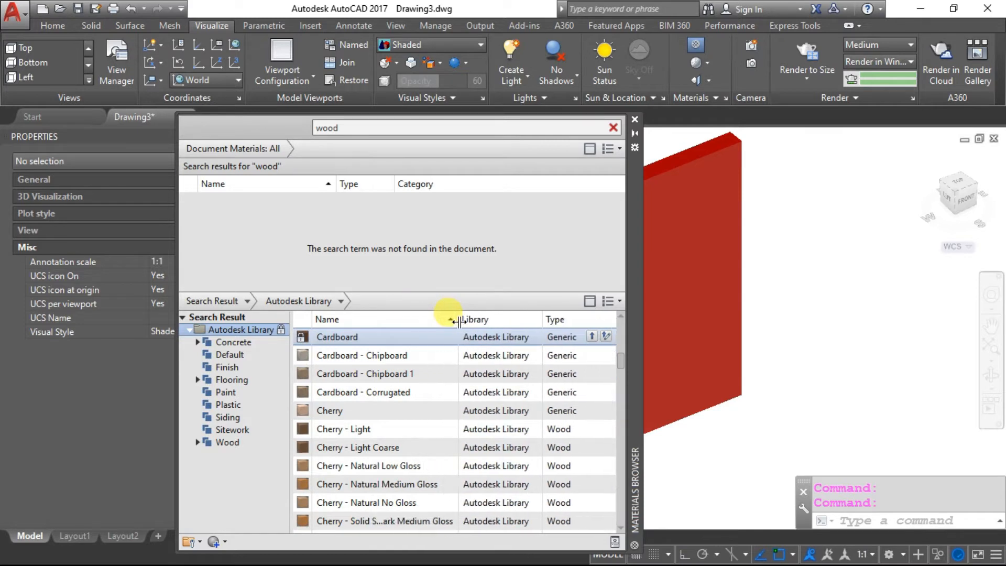
{"action": "scroll", "coordinate": [406, 393], "scroll_direction": "down", "scroll_amount": 2}
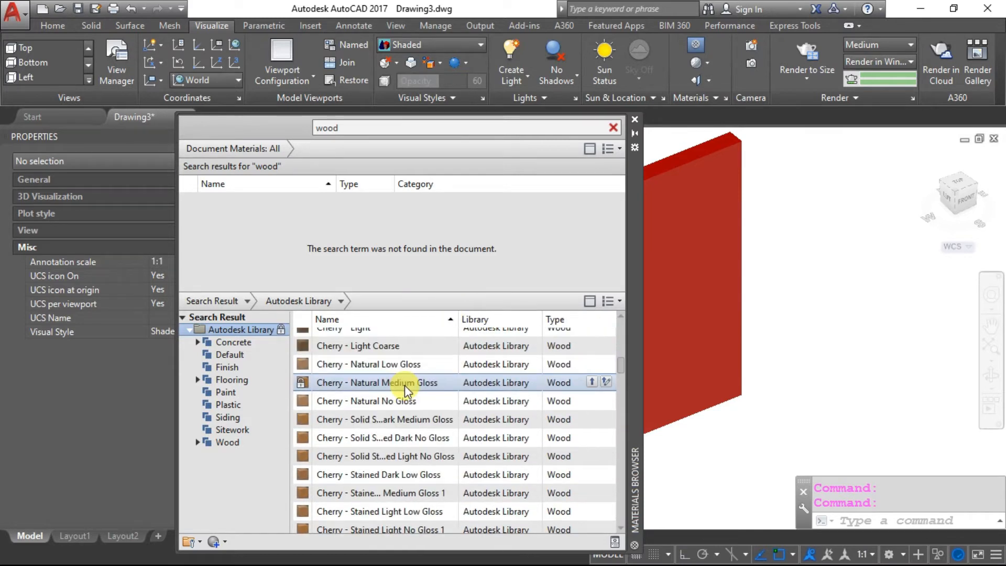
{"action": "scroll", "coordinate": [406, 392], "scroll_direction": "down", "scroll_amount": 4}
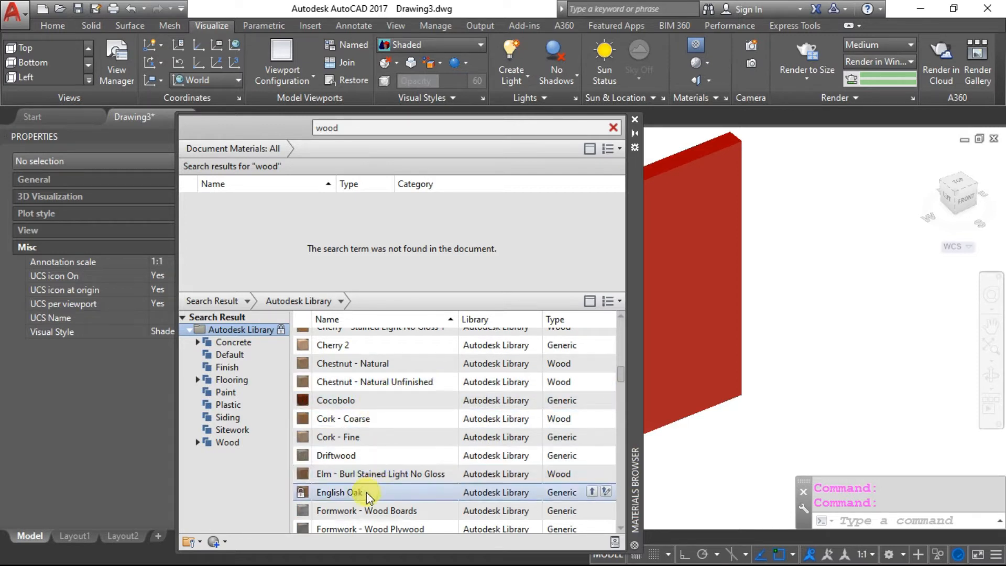
Add the English Oak material to the drawing, and close the Materials Browser with its search cleared
{"action": "left_click", "coordinate": [606, 492]}
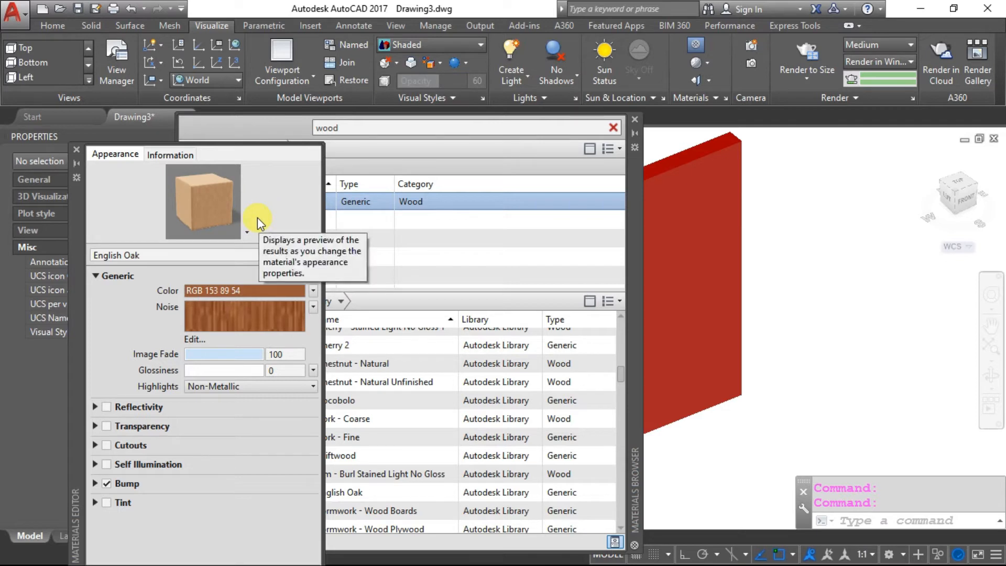
{"action": "left_click", "coordinate": [77, 155]}
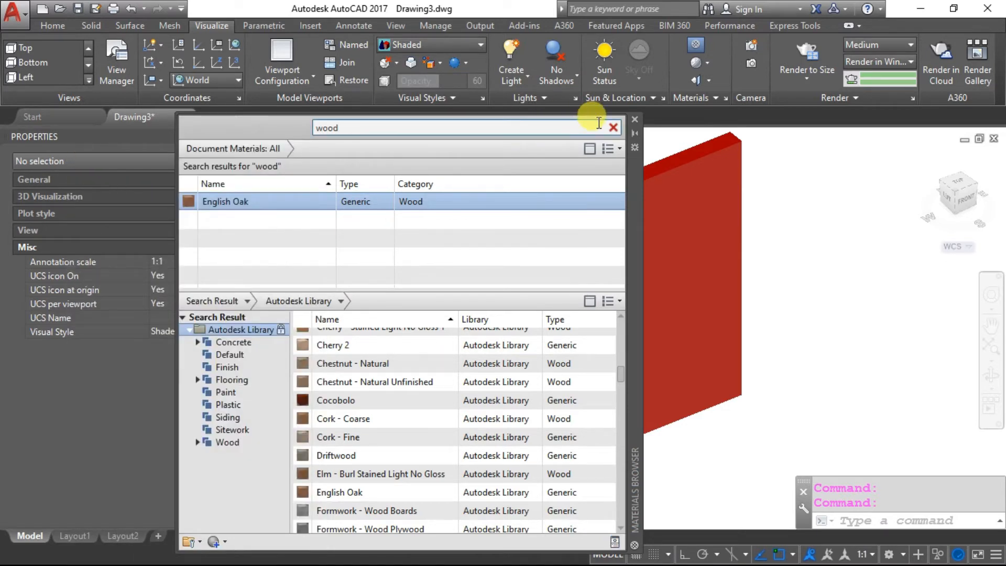
{"action": "left_click", "coordinate": [614, 128]}
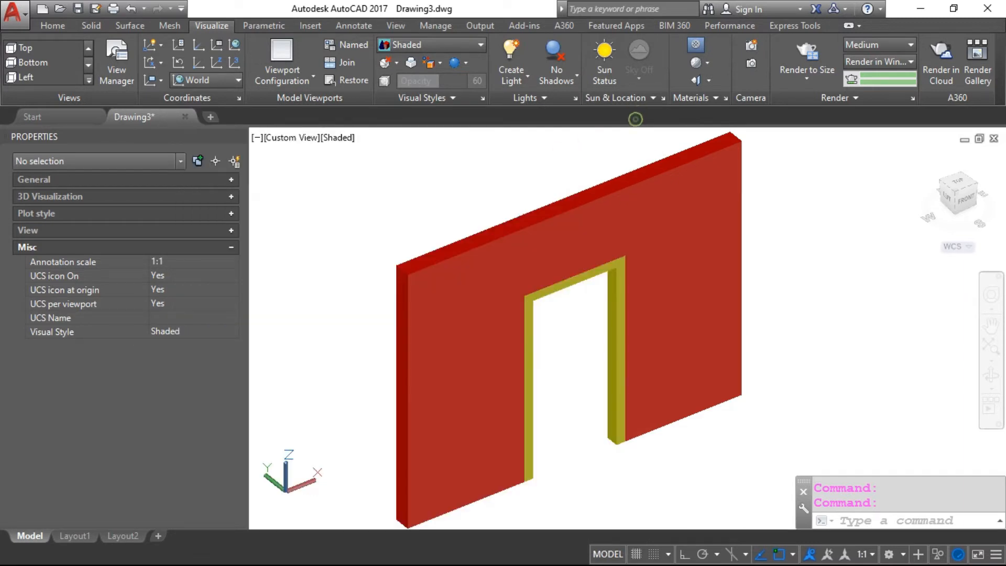
{"action": "left_click", "coordinate": [635, 120]}
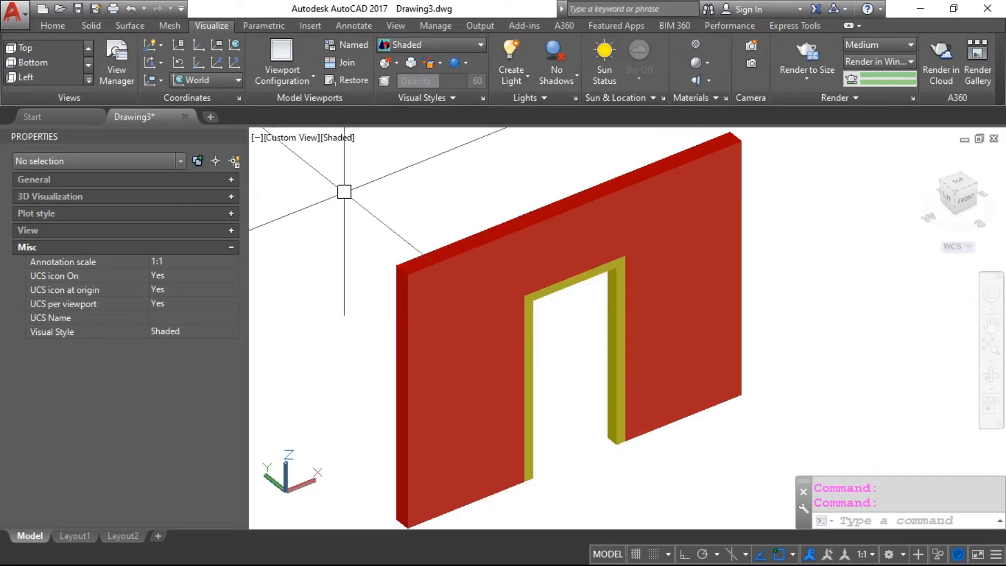
Attach the Common material to the Brickwall layer and the English Oak material to the Door layer
{"action": "type", "text": "la"}
{"action": "key", "text": "Return"}
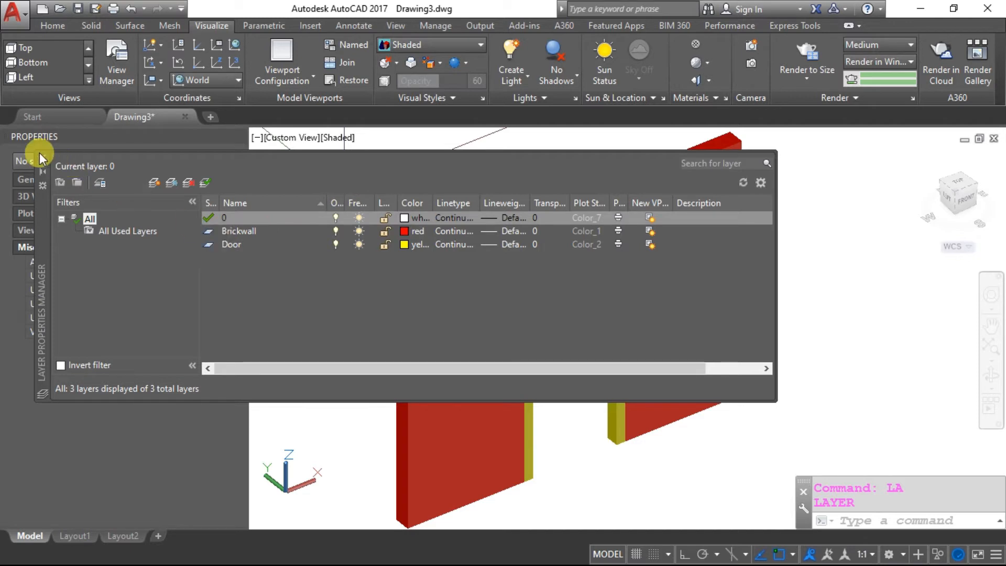
{"action": "left_click", "coordinate": [707, 96]}
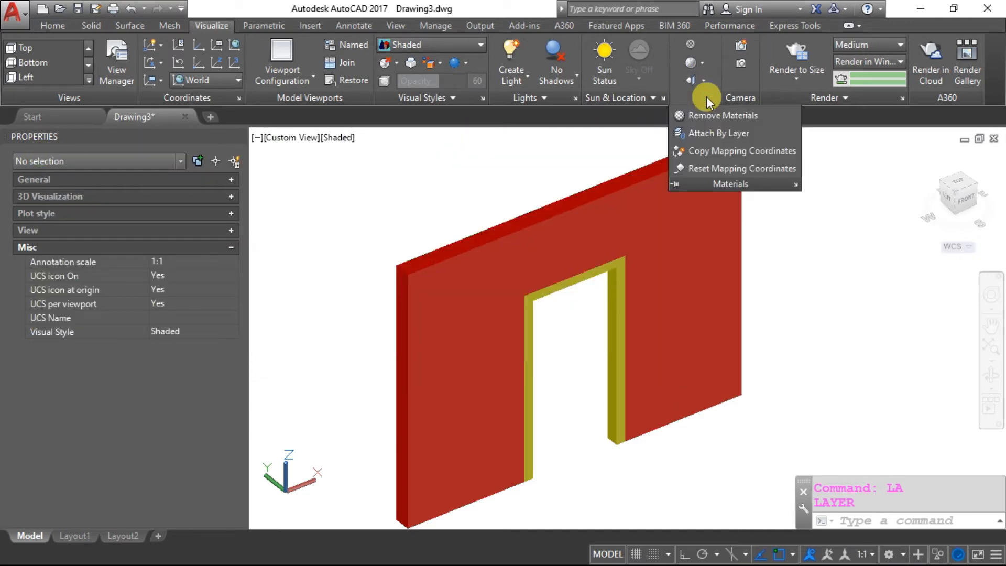
{"action": "left_click", "coordinate": [704, 134]}
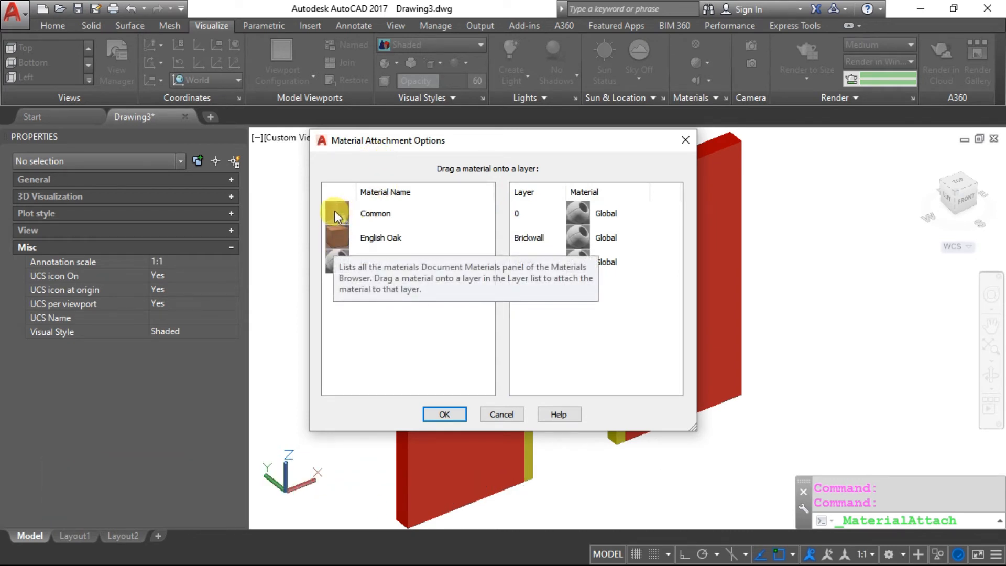
{"action": "left_click_drag", "start_coordinate": [334, 211], "coordinate": [514, 237]}
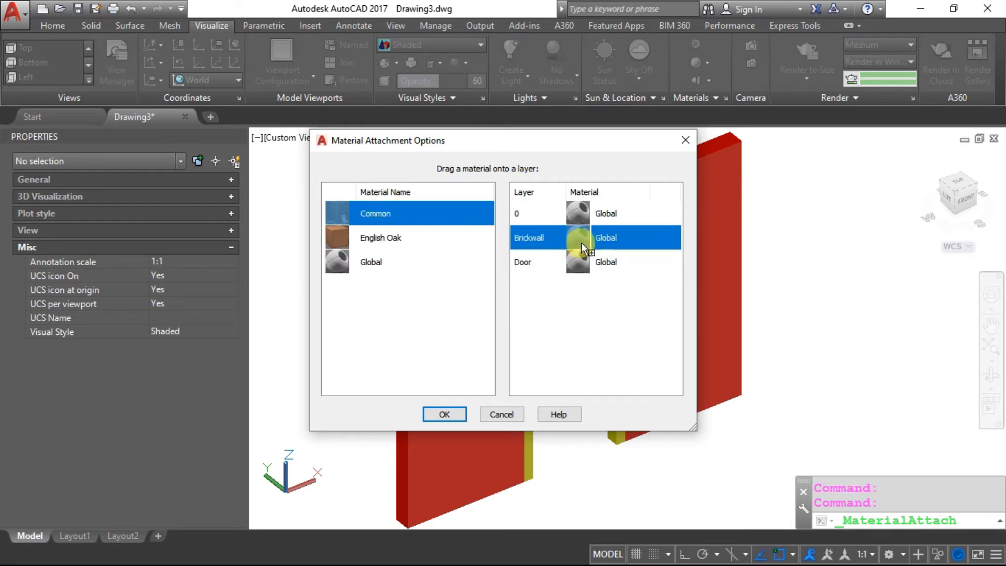
{"action": "left_click_drag", "start_coordinate": [581, 242], "coordinate": [581, 237]}
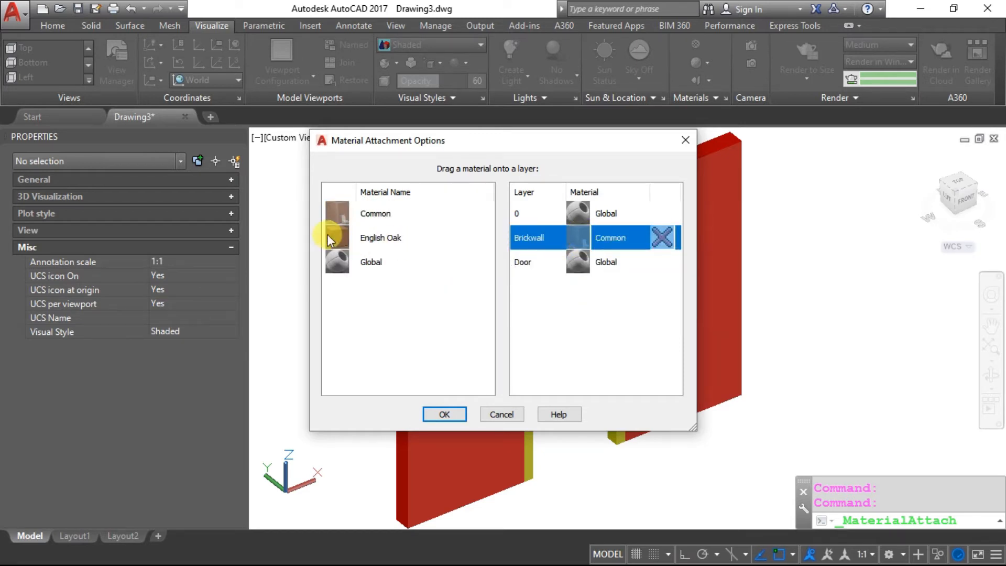
{"action": "left_click_drag", "start_coordinate": [332, 238], "coordinate": [577, 259]}
{"action": "left_click", "coordinate": [447, 415]}
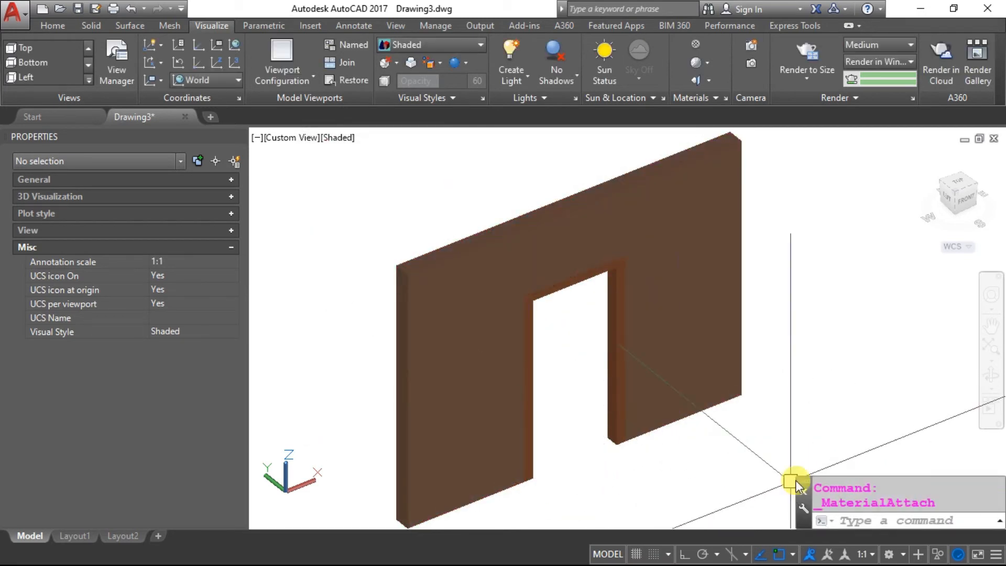
Regenerate the whole drawing and switch the viewport's visual style to Realistic
{"action": "type", "text": "rea"}
{"action": "key", "text": "Return"}
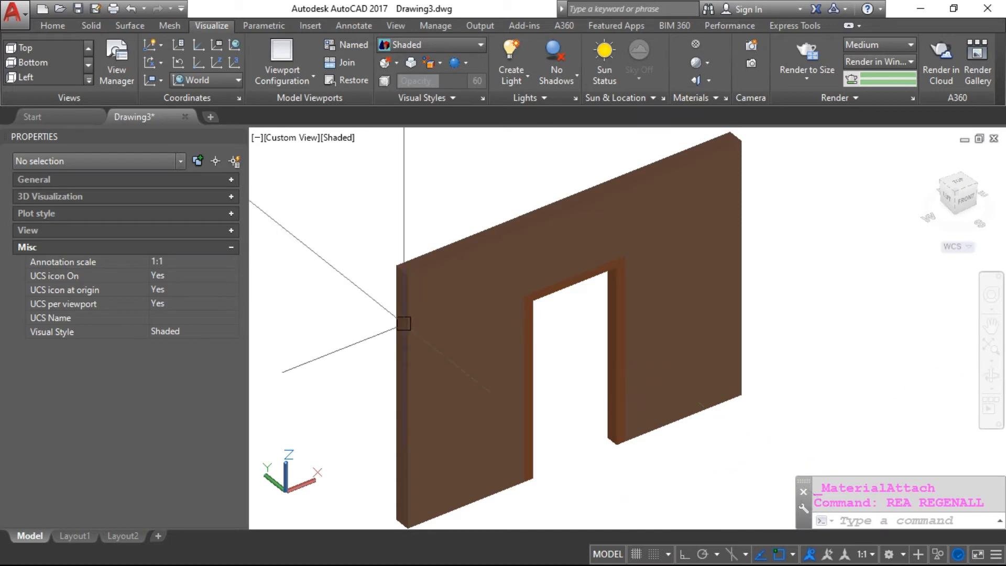
{"action": "left_click", "coordinate": [338, 138]}
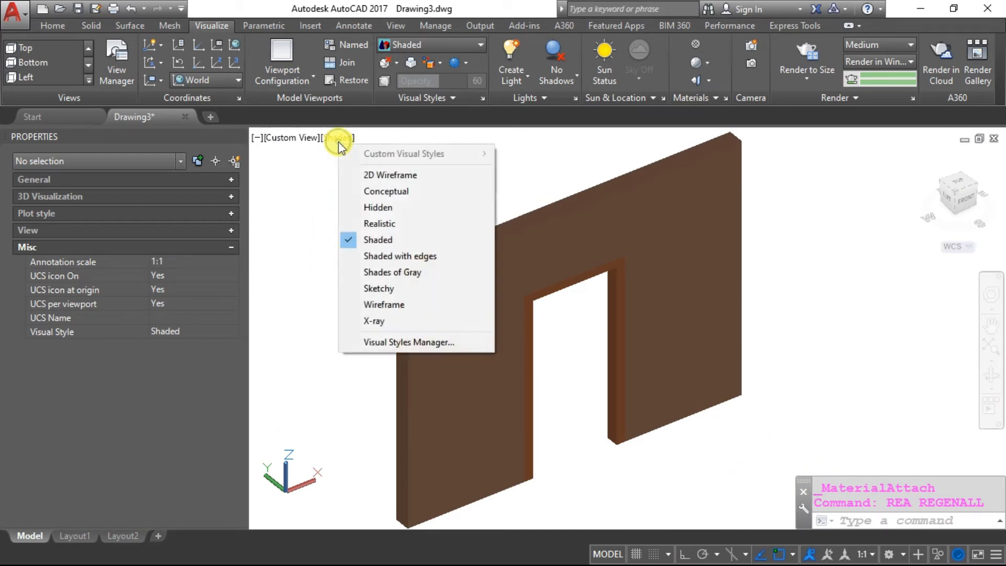
{"action": "left_click", "coordinate": [379, 224]}
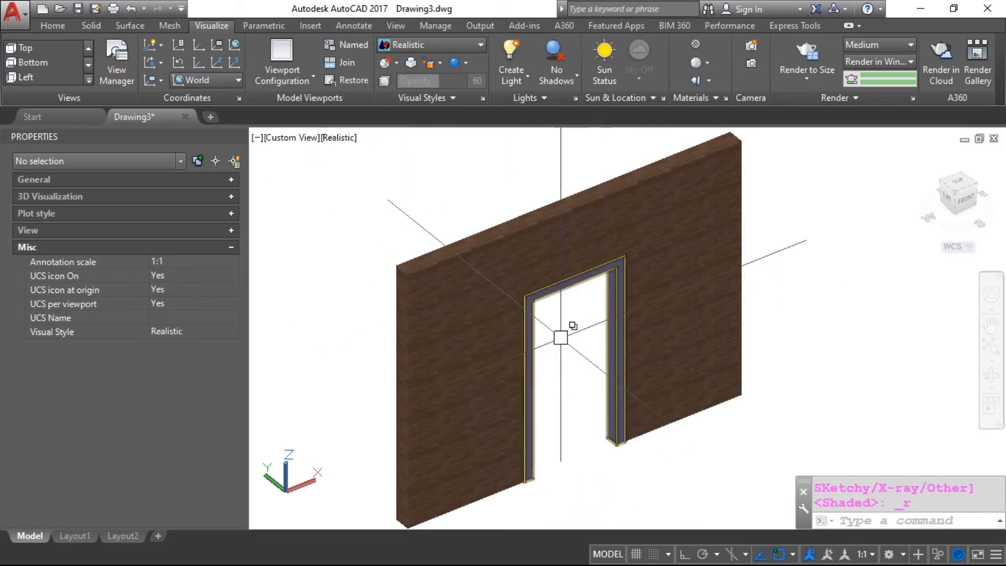
Examine the brick texture on the wall and the wood on the door frame up close
{"action": "middle_click_drag", "start_coordinate": [572, 366], "coordinate": [587, 303]}
{"action": "scroll", "coordinate": [602, 376], "scroll_direction": "up", "scroll_amount": 3}
{"action": "middle_click_drag", "start_coordinate": [575, 407], "coordinate": [552, 439], "text": "shift"}
{"action": "scroll", "coordinate": [370, 479], "scroll_direction": "up", "scroll_amount": 5}
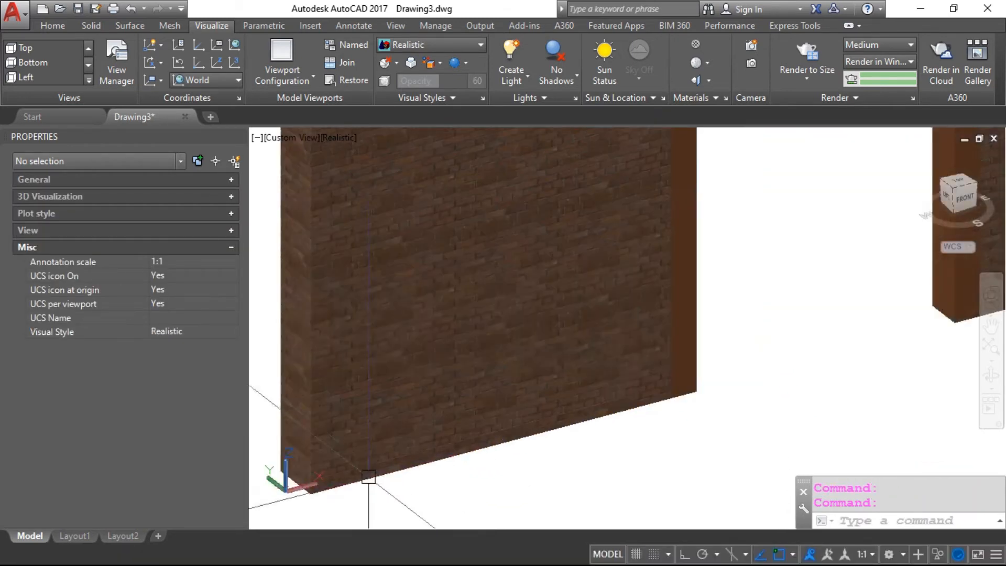
{"action": "middle_click_drag", "start_coordinate": [439, 483], "coordinate": [498, 505]}
{"action": "middle_click_drag", "start_coordinate": [766, 399], "coordinate": [442, 496]}
{"action": "middle_click_drag", "start_coordinate": [614, 225], "coordinate": [615, 407]}
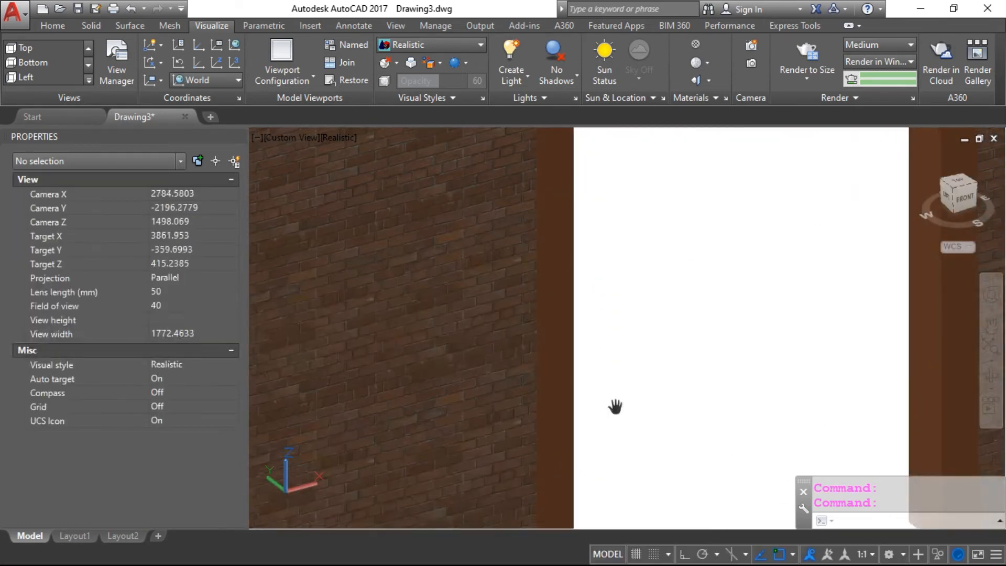
{"action": "middle_click_drag", "start_coordinate": [638, 349], "coordinate": [643, 432]}
{"action": "scroll", "coordinate": [620, 292], "scroll_direction": "down", "scroll_amount": 2}
{"action": "middle_click_drag", "start_coordinate": [621, 292], "coordinate": [629, 398]}
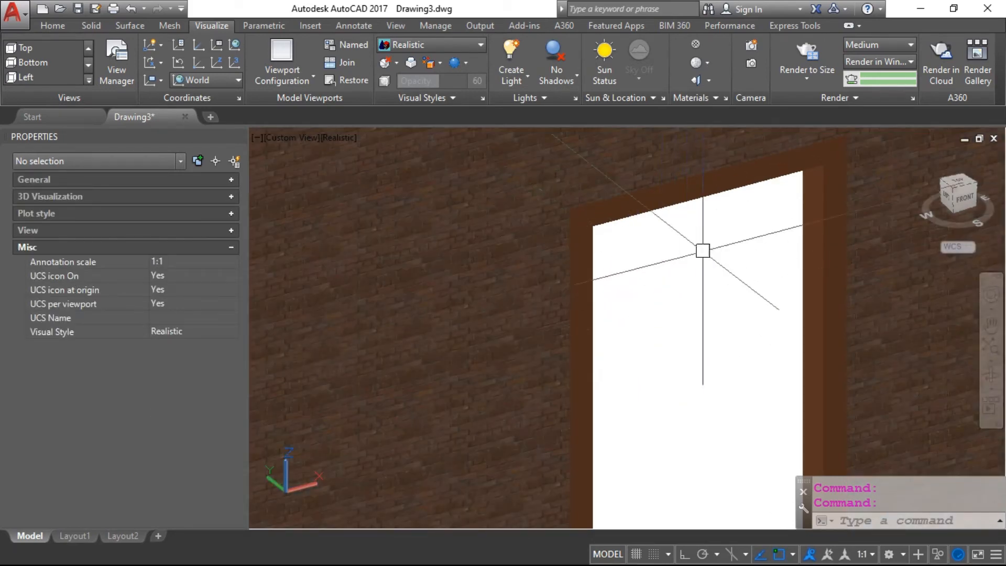
Reopen the Materials Browser, move it aside and open the Common brick material for editing in front of it
{"action": "left_click", "coordinate": [710, 80]}
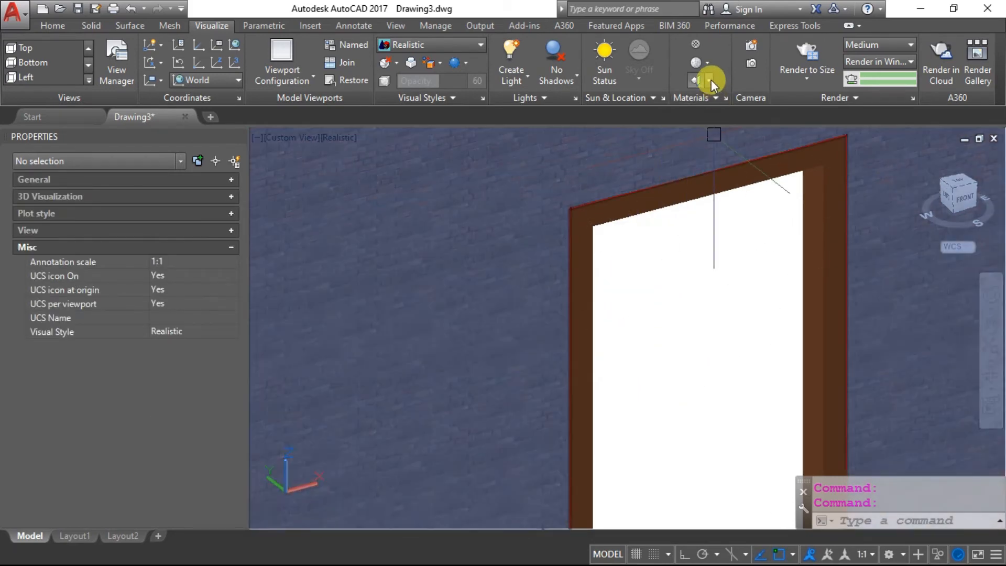
{"action": "left_click", "coordinate": [697, 45]}
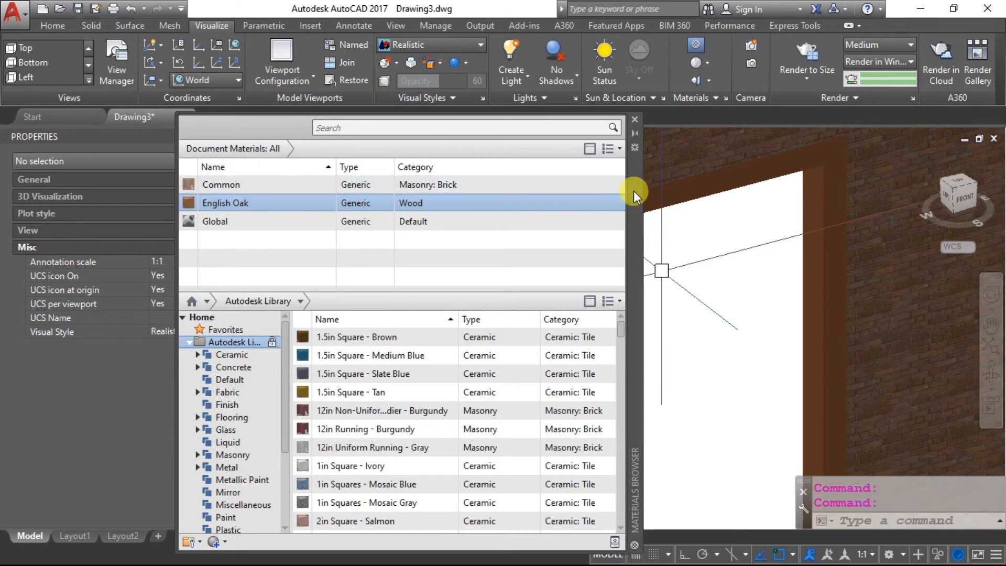
{"action": "left_click_drag", "start_coordinate": [634, 191], "coordinate": [945, 165]}
{"action": "left_click", "coordinate": [628, 155]}
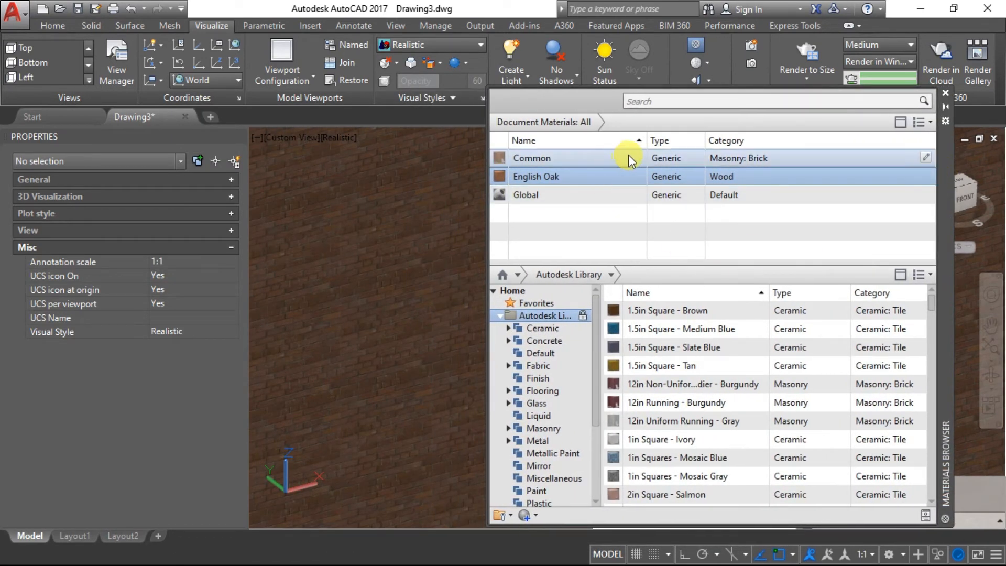
{"action": "left_click", "coordinate": [925, 157]}
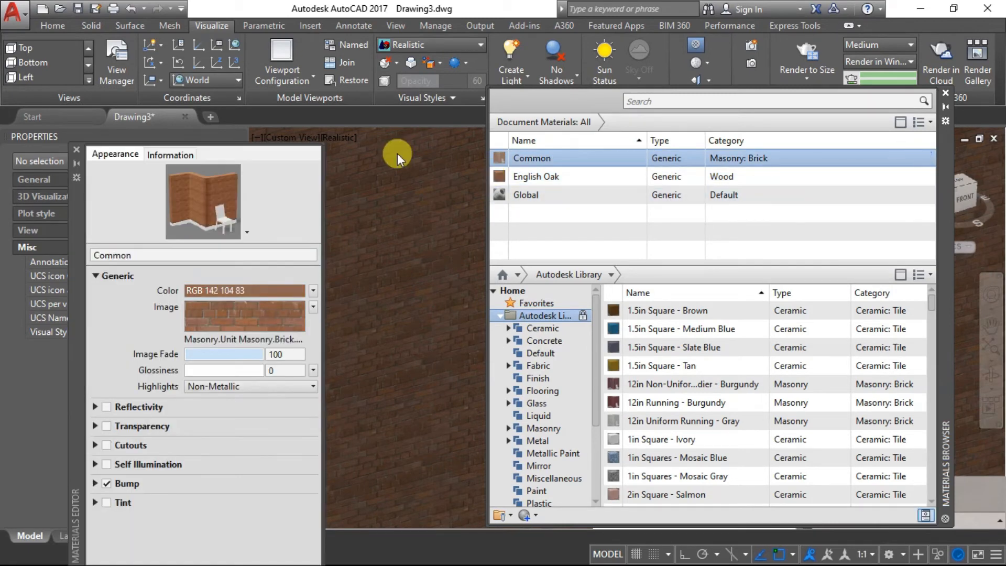
{"action": "left_click_drag", "start_coordinate": [81, 220], "coordinate": [585, 161]}
Set the Common material's image sample width to 1200 with linked height, and close the texture and material editors
{"action": "left_click", "coordinate": [820, 250]}
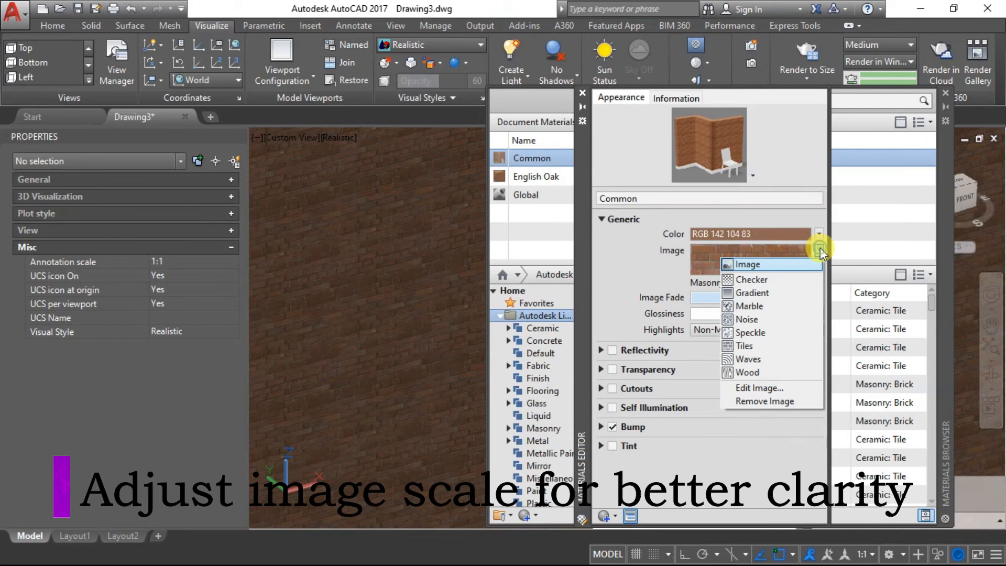
{"action": "left_click", "coordinate": [770, 390]}
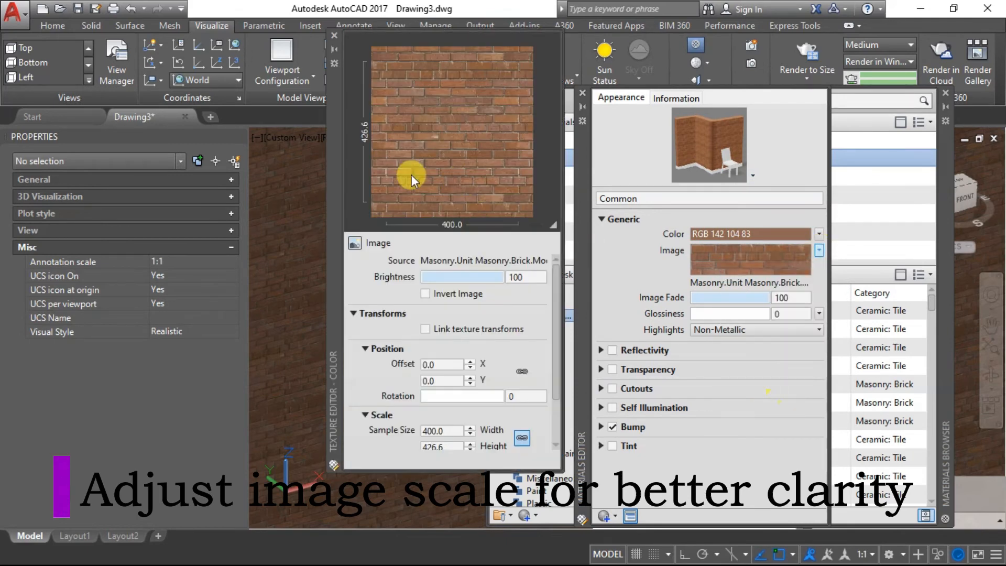
{"action": "left_click_drag", "start_coordinate": [338, 210], "coordinate": [586, 244]}
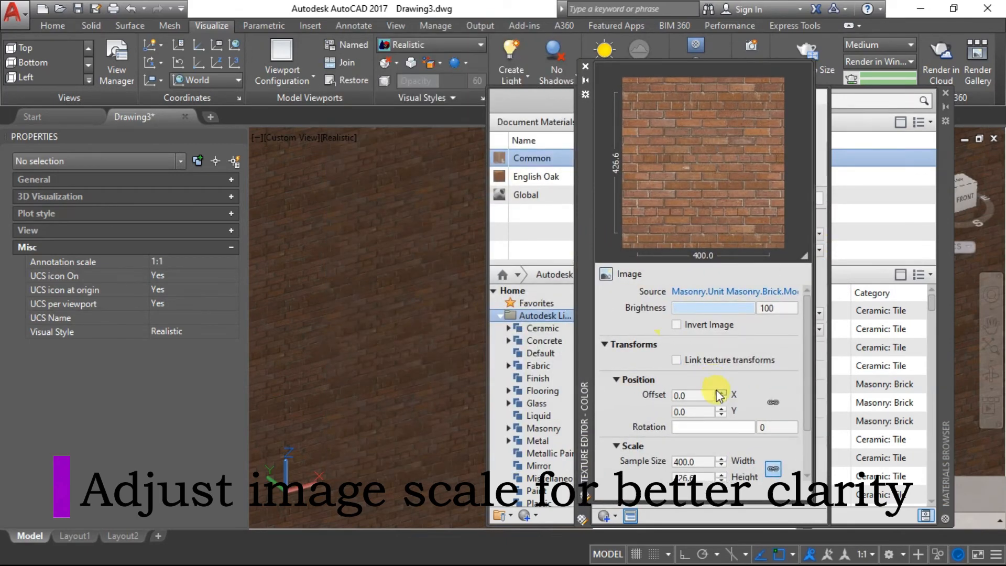
{"action": "left_click", "coordinate": [723, 465]}
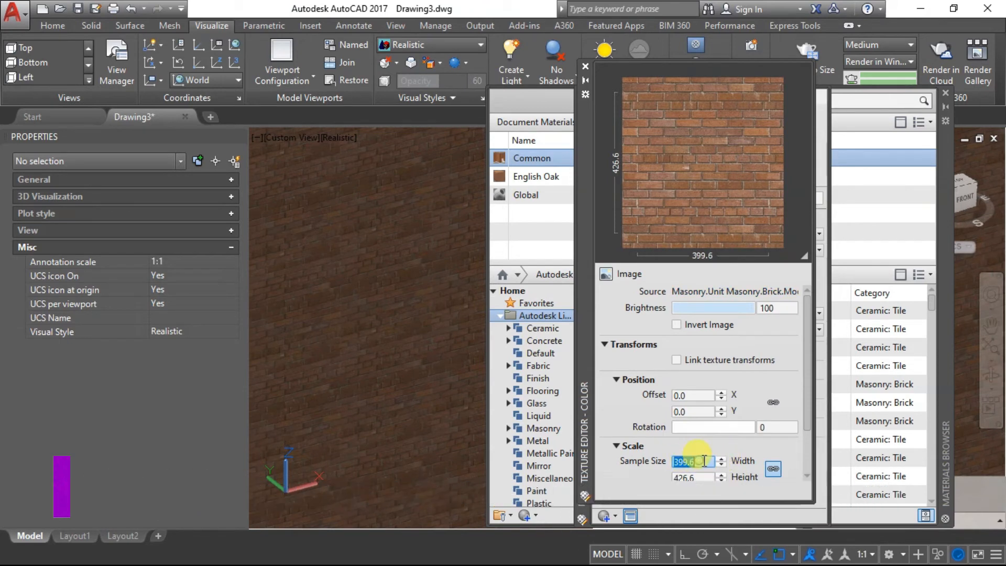
{"action": "left_click_drag", "start_coordinate": [701, 462], "coordinate": [659, 464]}
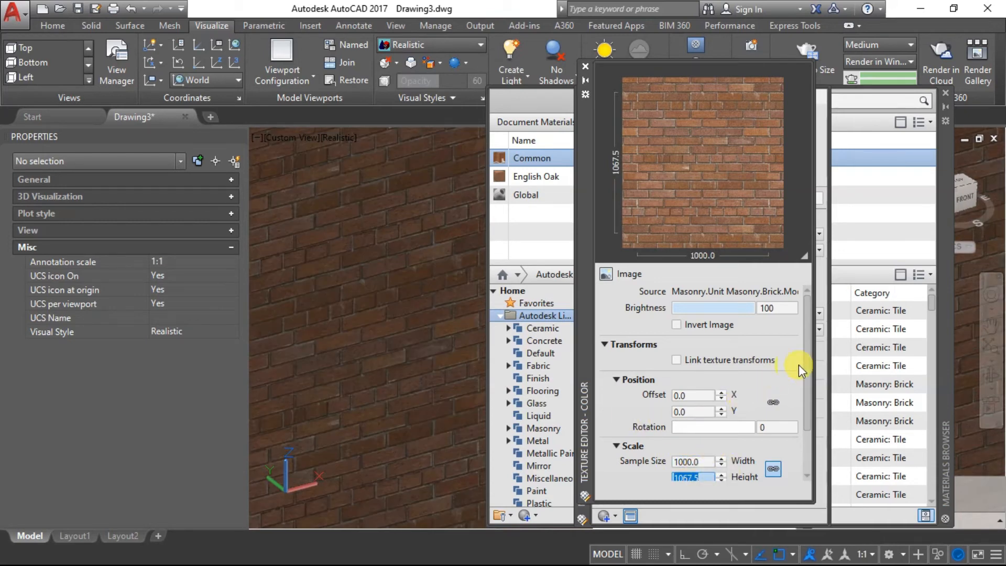
{"action": "scroll", "coordinate": [806, 362], "scroll_direction": "down", "scroll_amount": 2}
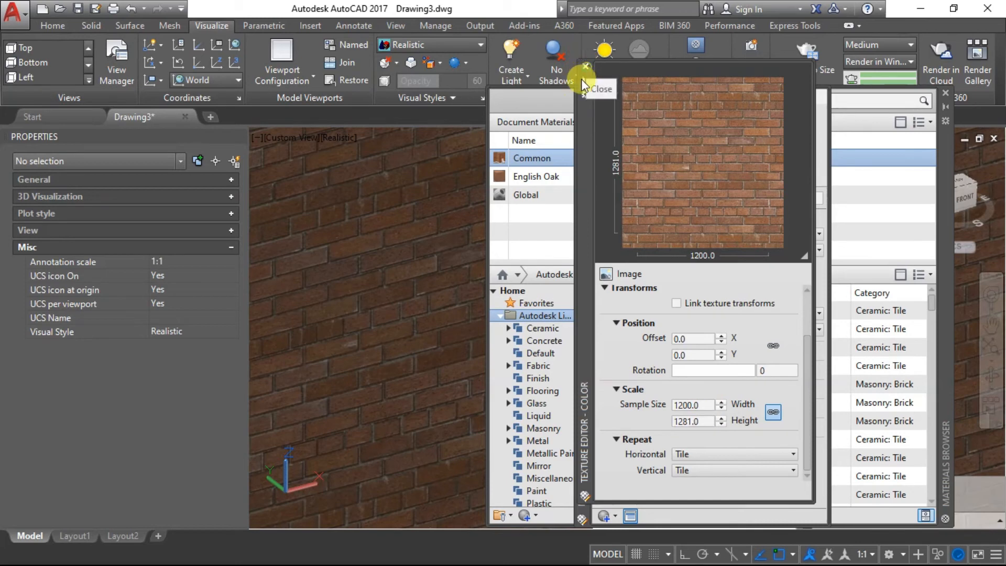
{"action": "left_click", "coordinate": [587, 66]}
{"action": "left_click", "coordinate": [579, 94]}
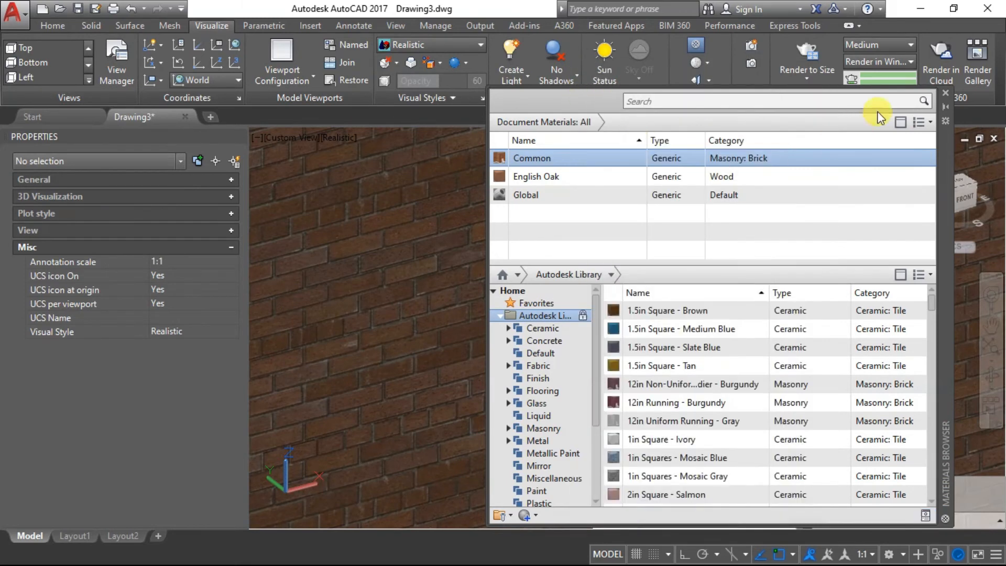
Close the Materials Browser and examine the brick texture's scale on the wall and the wooden door frame, up close and from several angles
{"action": "left_click", "coordinate": [945, 93]}
{"action": "scroll", "coordinate": [516, 338], "scroll_direction": "down", "scroll_amount": 5}
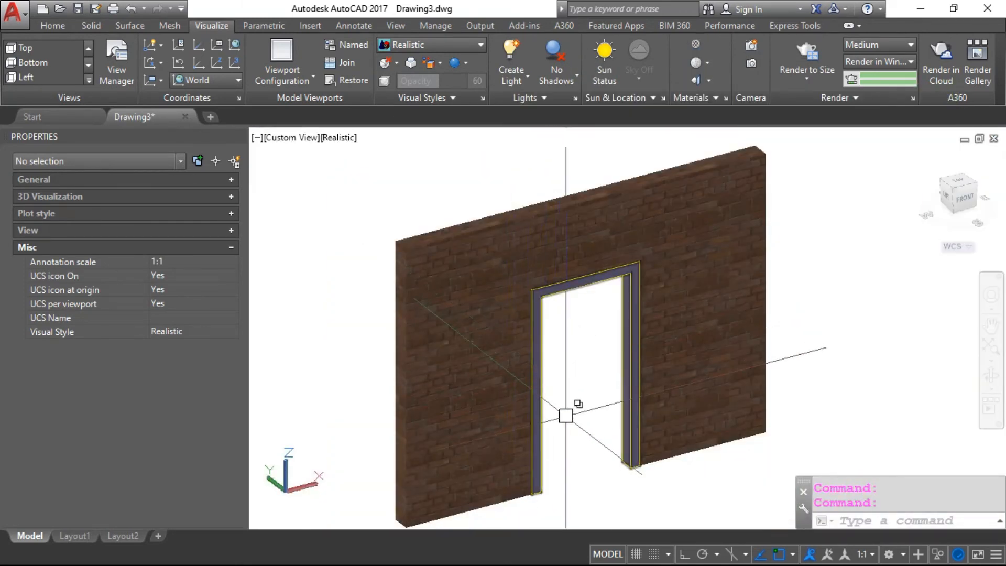
{"action": "scroll", "coordinate": [561, 382], "scroll_direction": "up", "scroll_amount": 6}
{"action": "scroll", "coordinate": [655, 489], "scroll_direction": "down", "scroll_amount": 2}
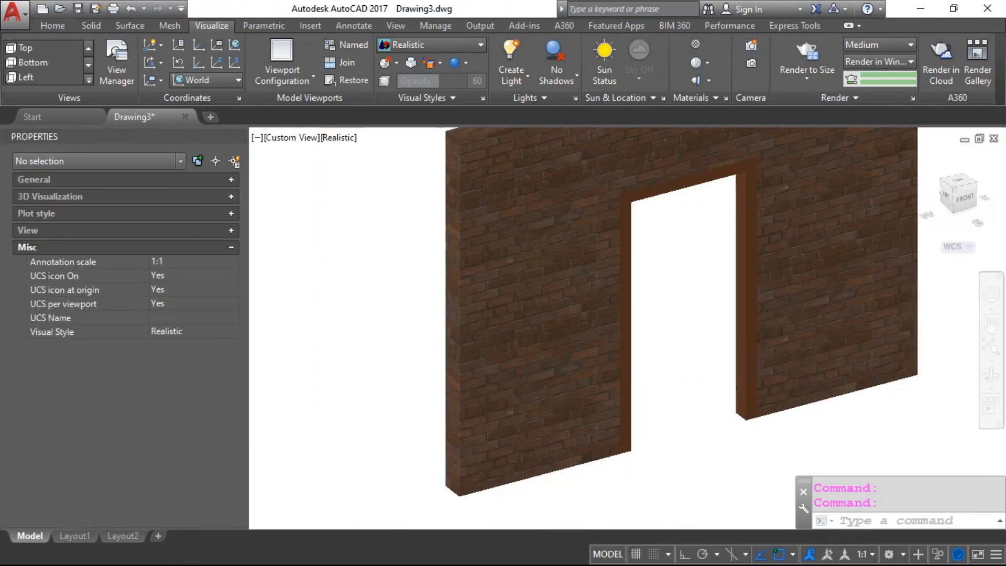
{"action": "middle_click_drag", "start_coordinate": [673, 353], "coordinate": [629, 431]}
{"action": "middle_click_drag", "start_coordinate": [643, 338], "coordinate": [551, 418]}
{"action": "left_click_drag", "start_coordinate": [551, 418], "coordinate": [557, 342]}
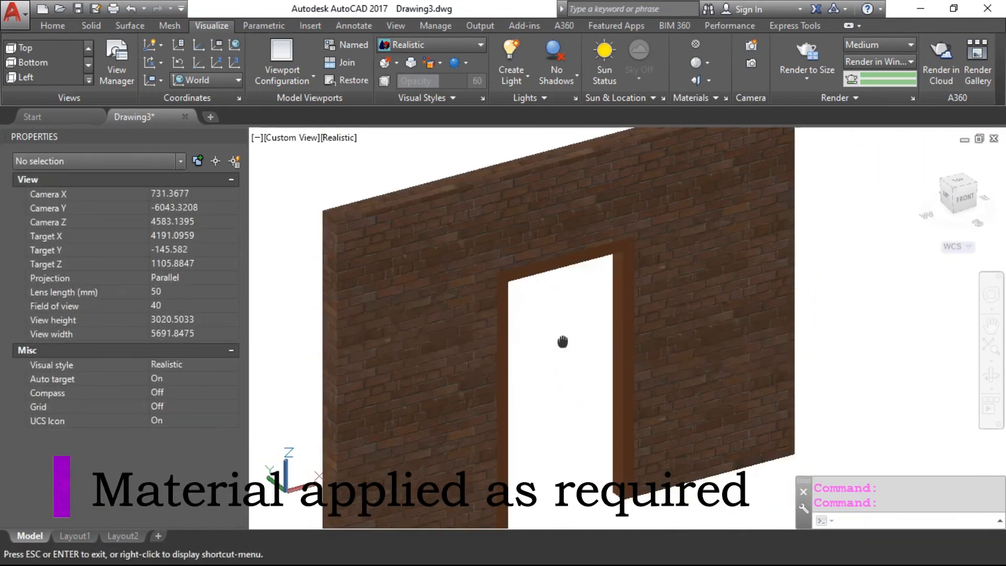
{"action": "key", "text": "Escape"}
{"action": "scroll", "coordinate": [574, 367], "scroll_direction": "down", "scroll_amount": 3}
{"action": "middle_click_drag", "start_coordinate": [587, 405], "coordinate": [378, 388], "text": "shift"}
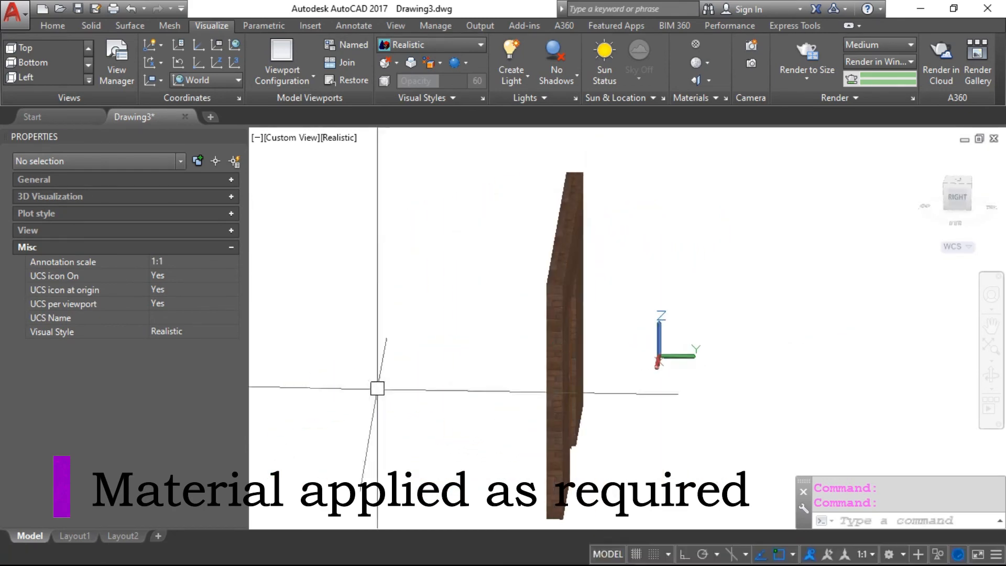
{"action": "middle_click_drag", "start_coordinate": [566, 382], "coordinate": [592, 381], "text": "shift"}
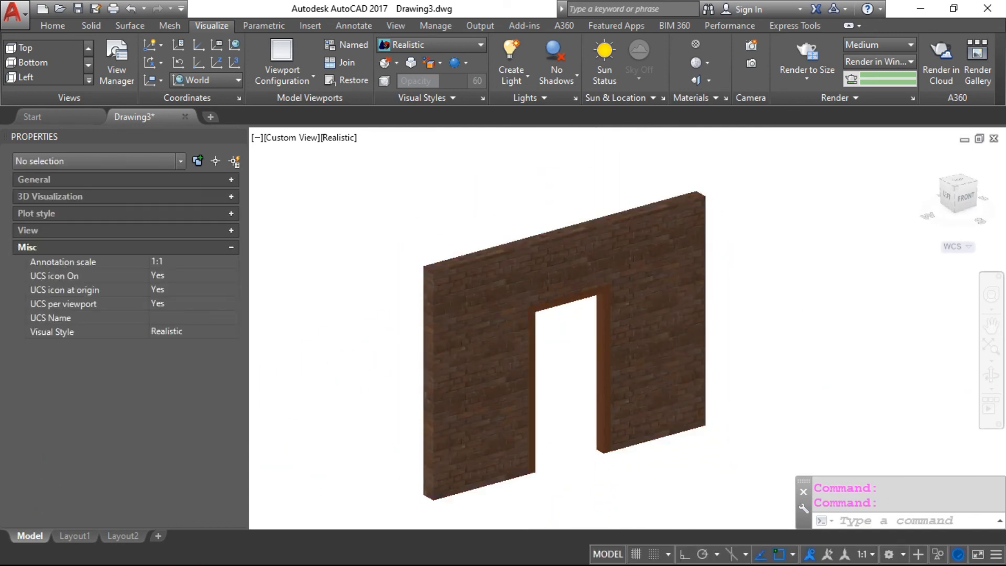
{"action": "scroll", "coordinate": [350, 408], "scroll_direction": "up", "scroll_amount": 4}
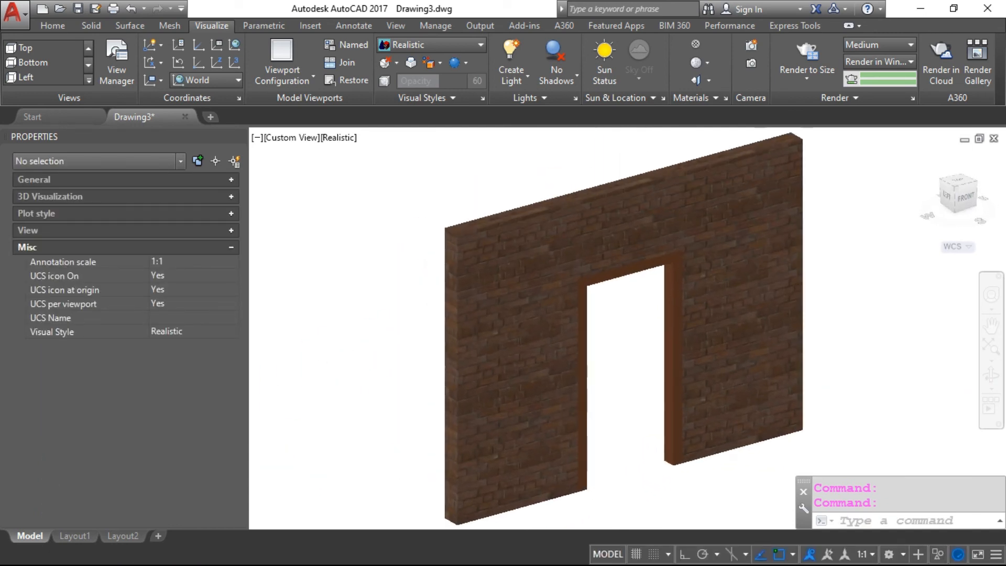